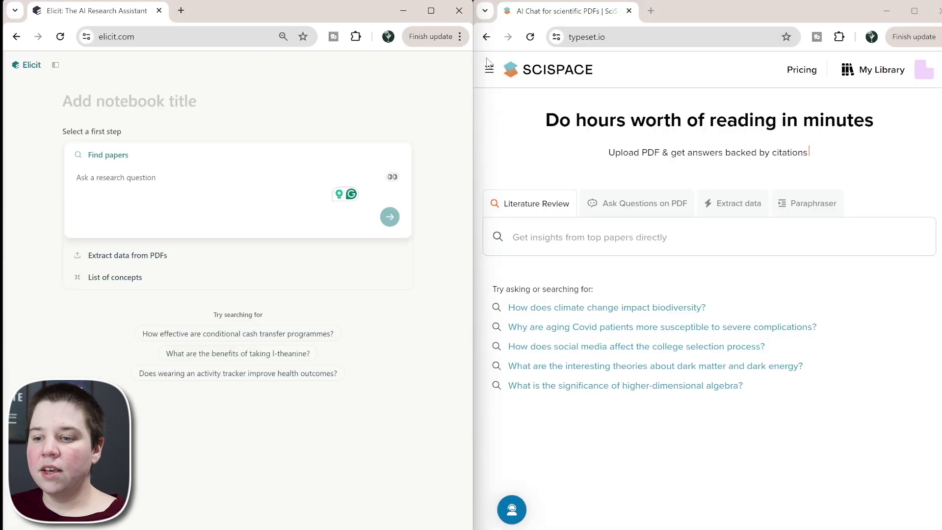
Open SciSpace's side menu listing Literature Review, Copilot, Paraphraser and AI Detector.
click(489, 70)
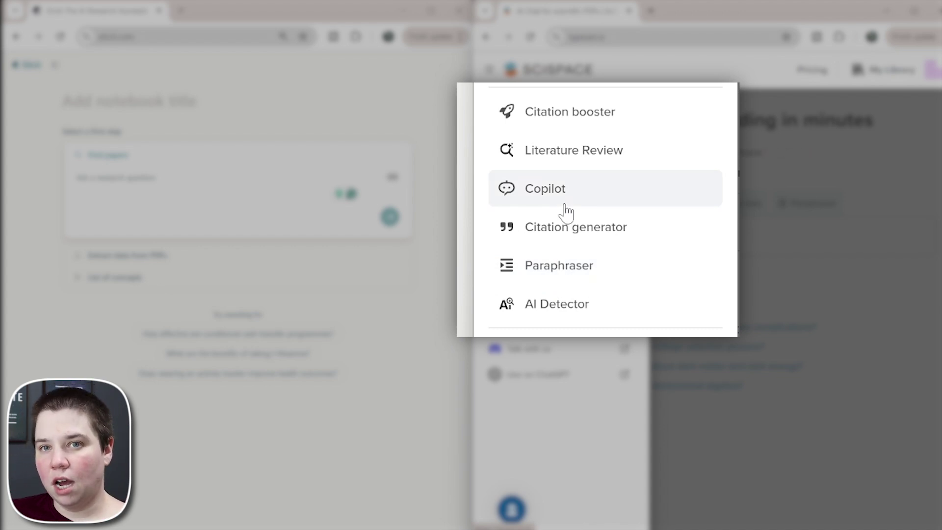
Choose Literature Review in SciSpace's menu to close it and return to the search page.
click(656, 142)
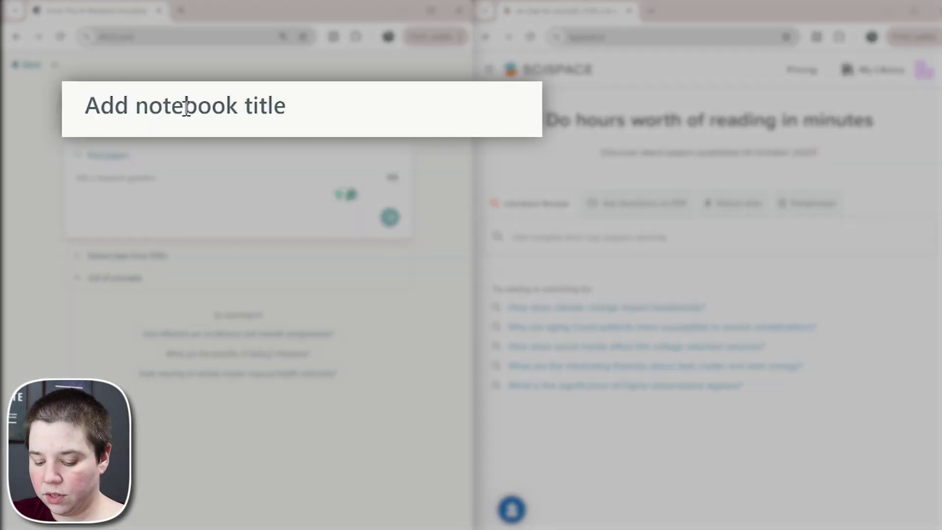
Title the Elicit notebook 'Steroid Analysis By Ion Mobility'.
text(Steroid )
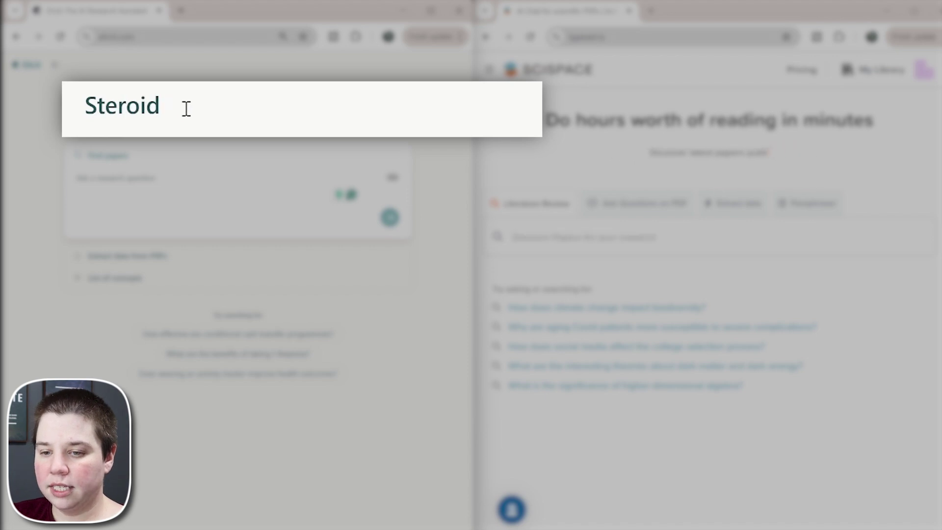
text(Analysis By Ion Mobility)
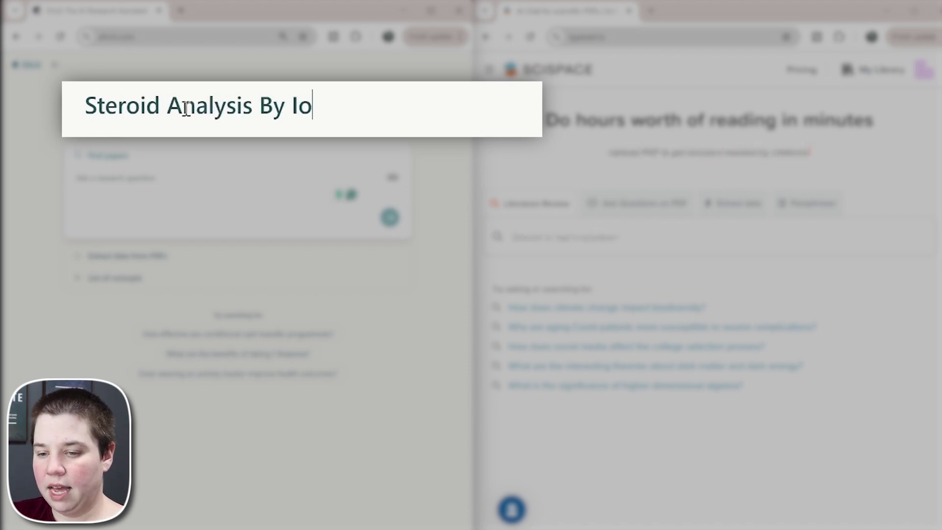
click(147, 195)
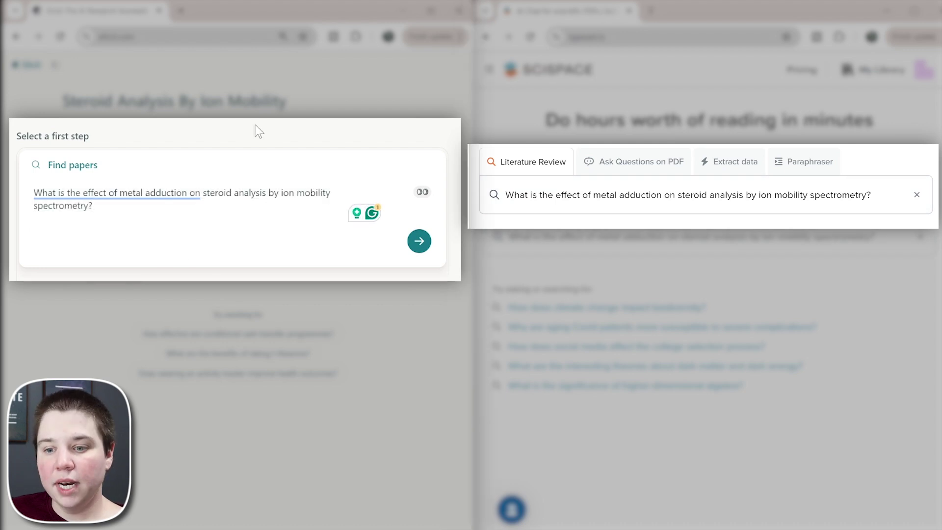
Submit the metal-adduction steroid question to both SciSpace's search and Elicit's Find papers.
click(173, 191)
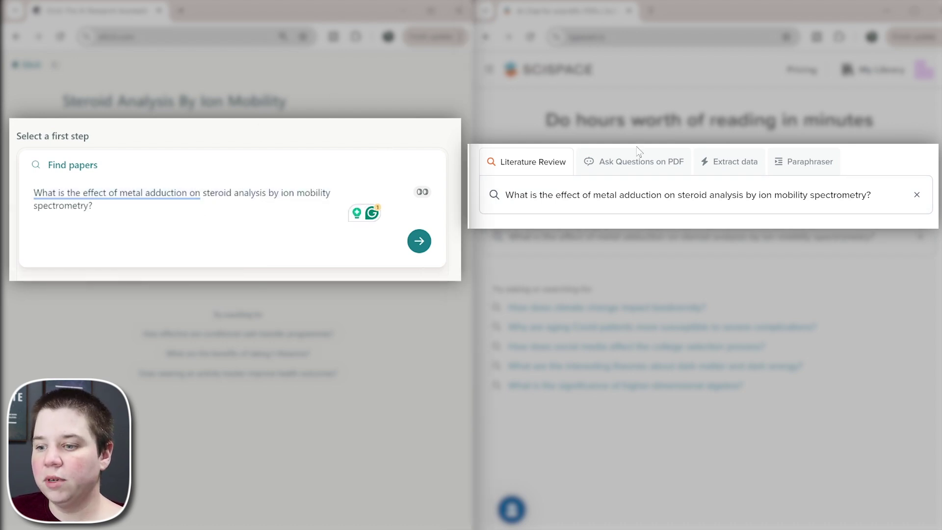
click(866, 196)
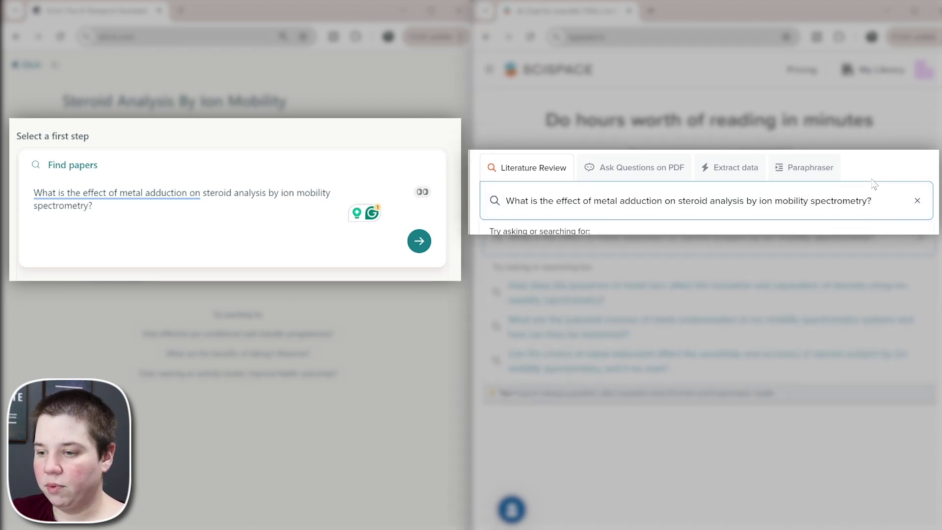
key(Return)
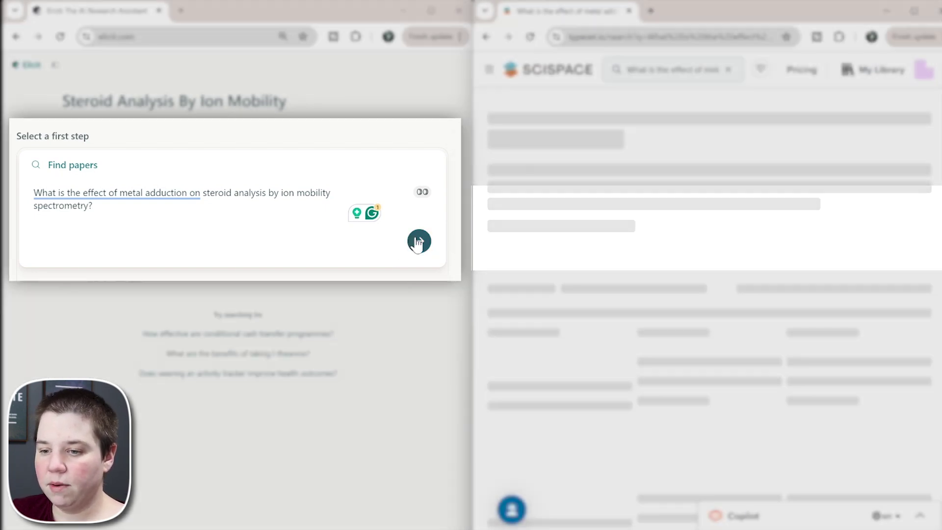
click(418, 241)
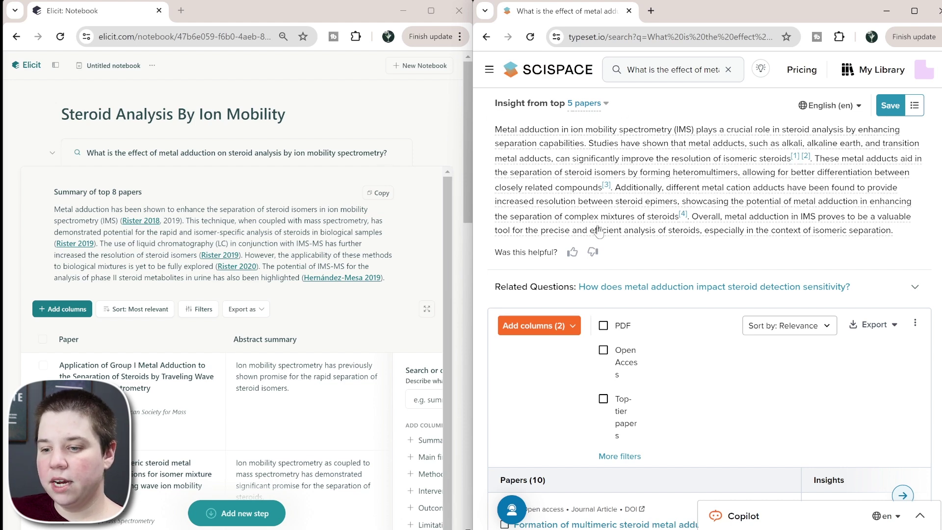
Scroll through Elicit's top-8 paper summary and SciSpace's 20-paper Insights table to compare answers.
scroll(380, 280, down, 1)
scroll(217, 322, down, 2)
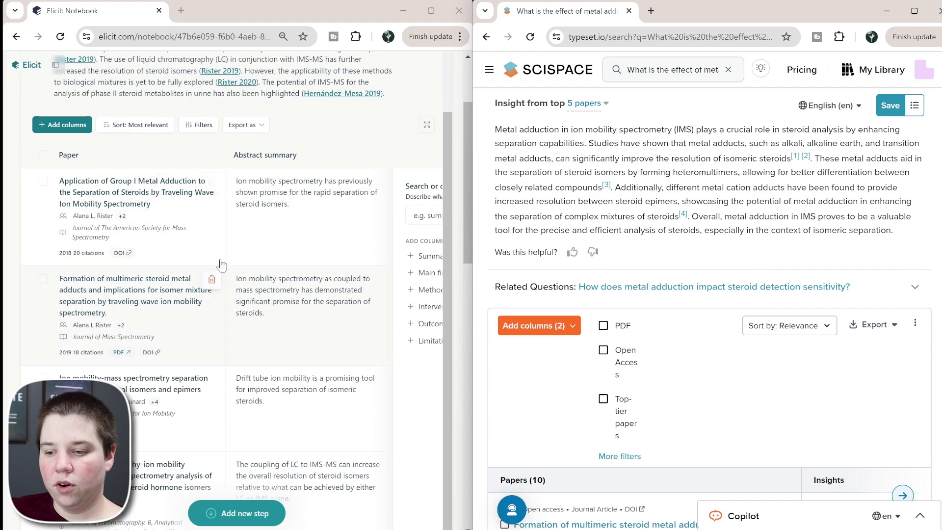
scroll(650, 317, down, 5)
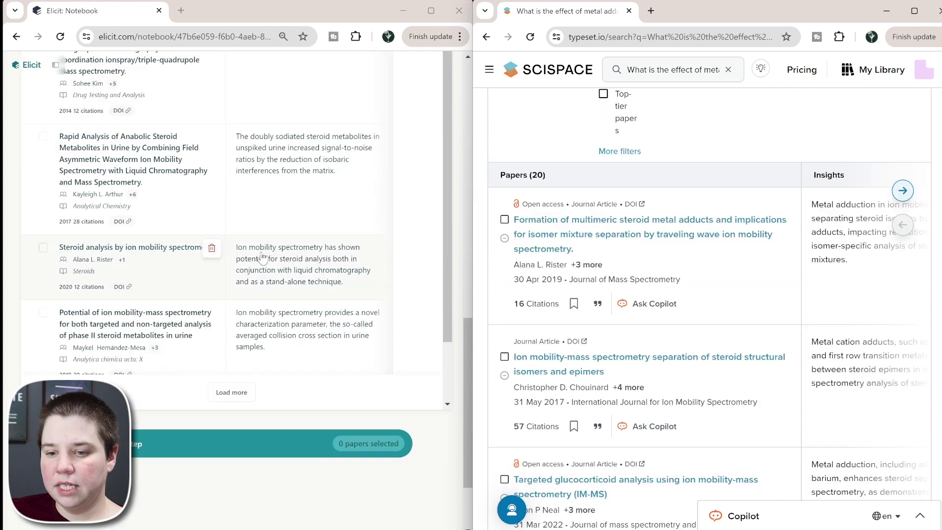
scroll(263, 252, down, 1)
scroll(262, 252, up, 1)
scroll(262, 252, up, 4)
scroll(728, 304, down, 10)
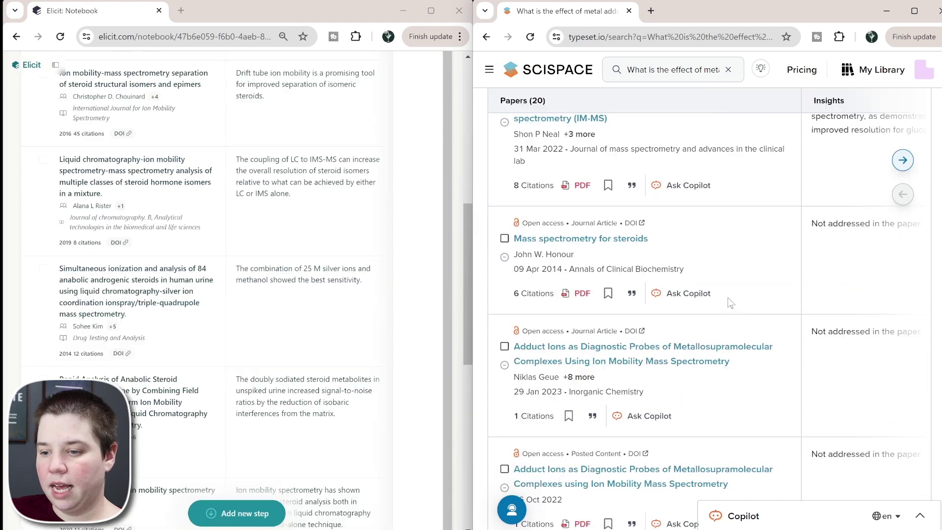
scroll(728, 305, down, 1)
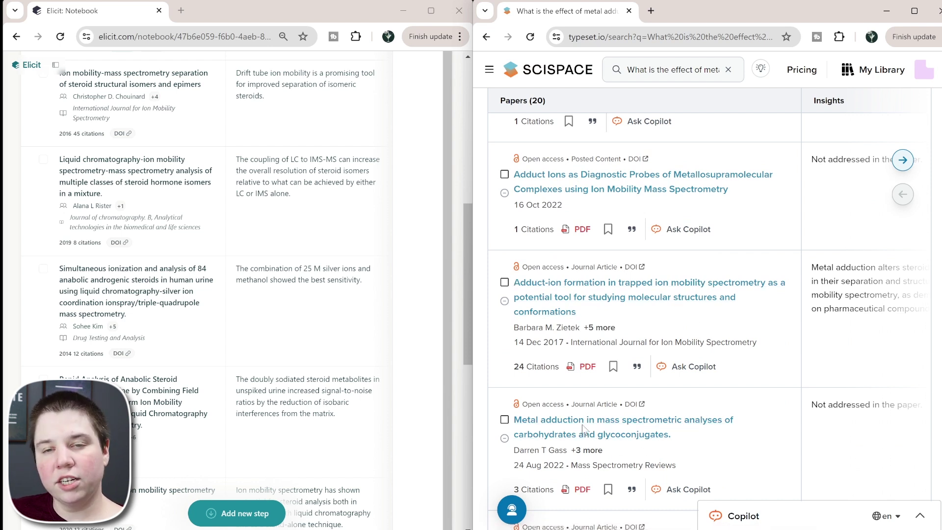
scroll(725, 343, down, 5)
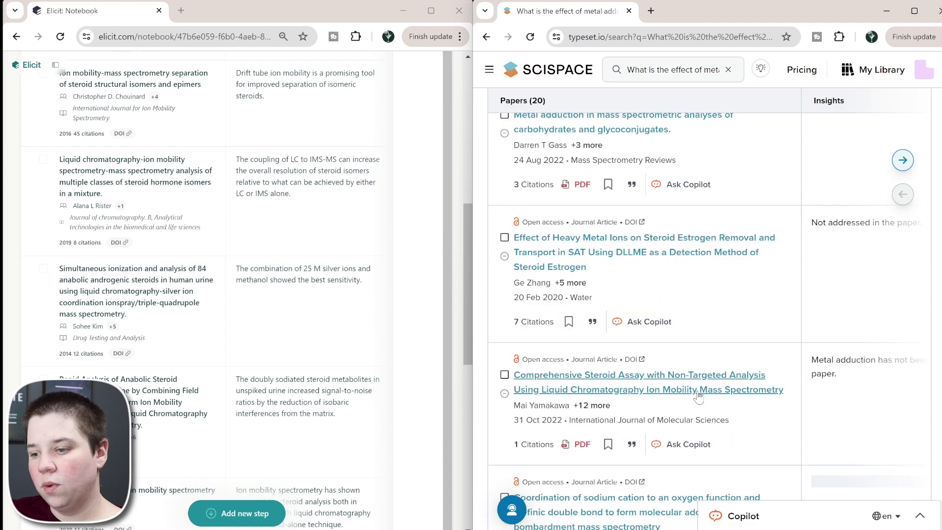
scroll(697, 393, down, 3)
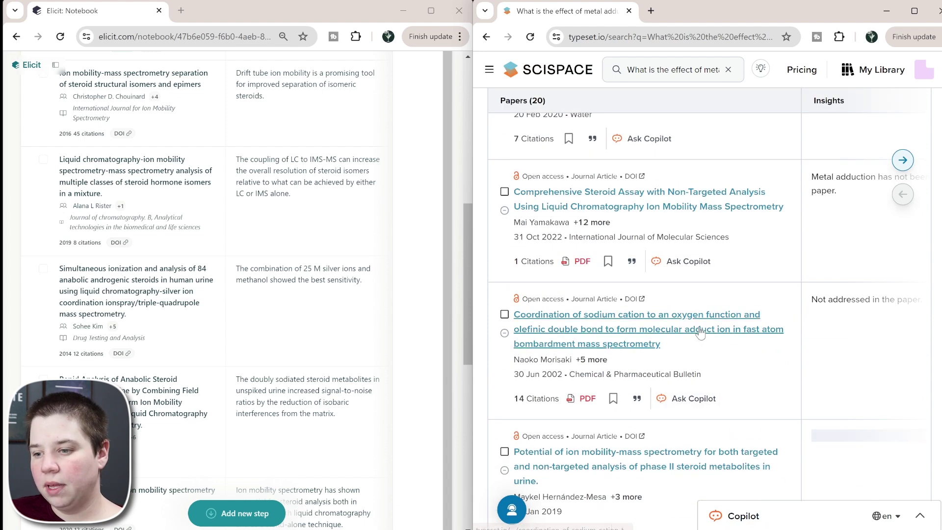
scroll(702, 342, down, 3)
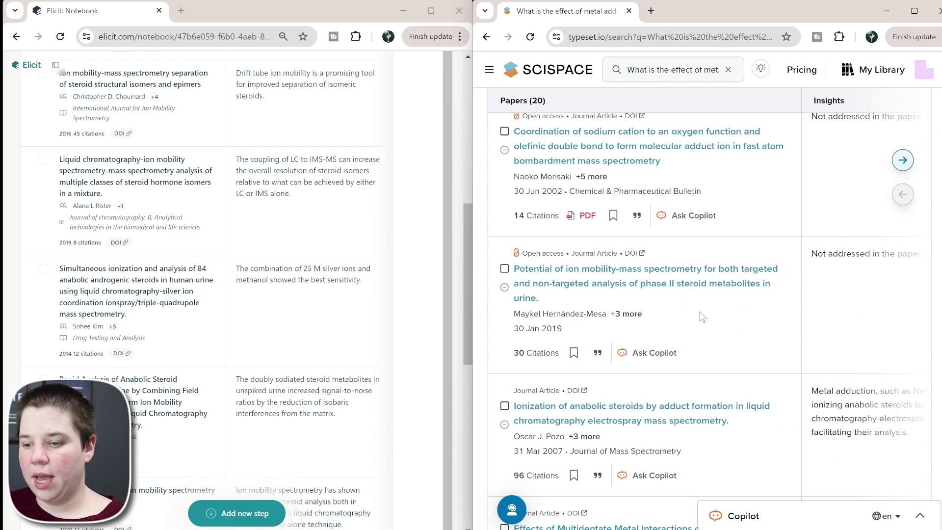
scroll(701, 316, up, 15)
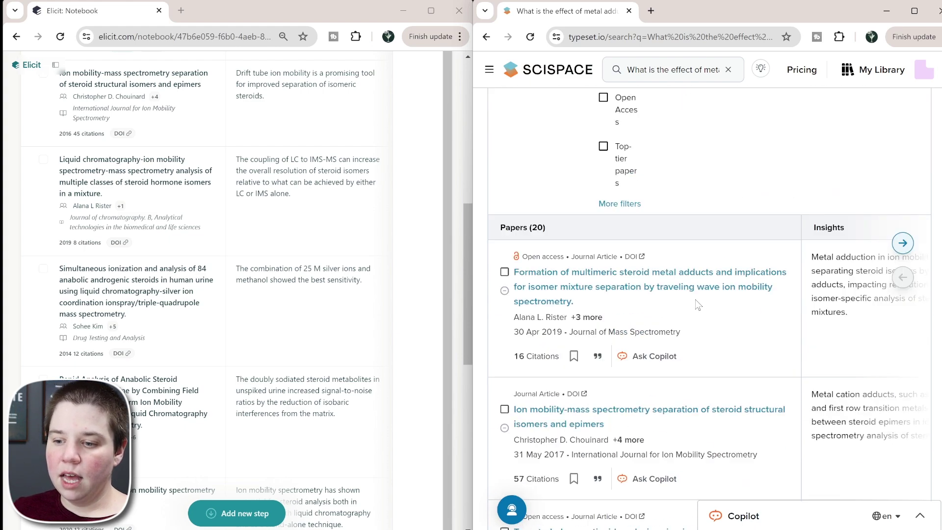
scroll(695, 299, down, 1)
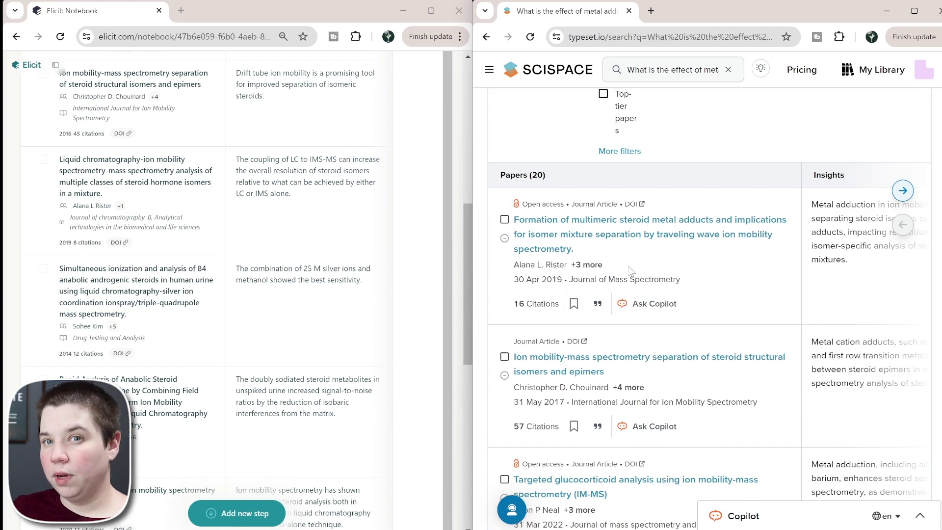
scroll(113, 246, up, 1)
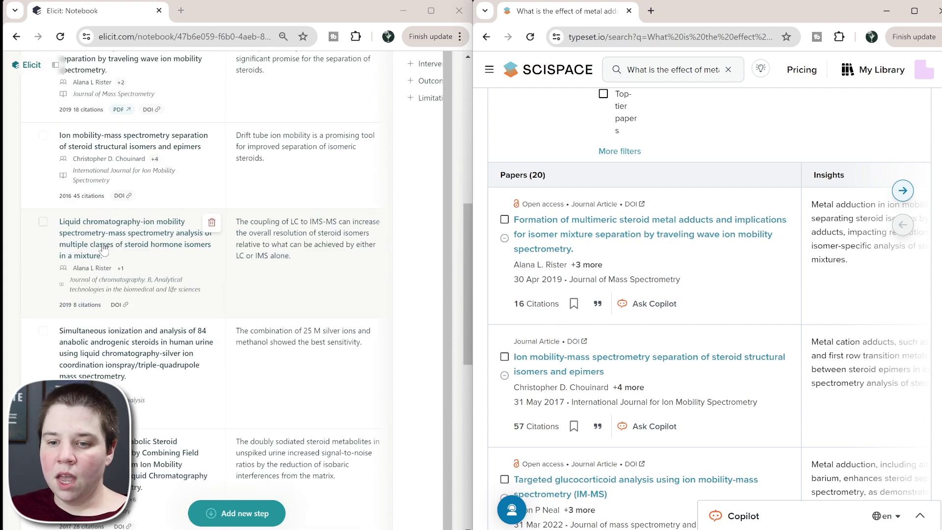
scroll(205, 307, down, 5)
scroll(211, 200, up, 15)
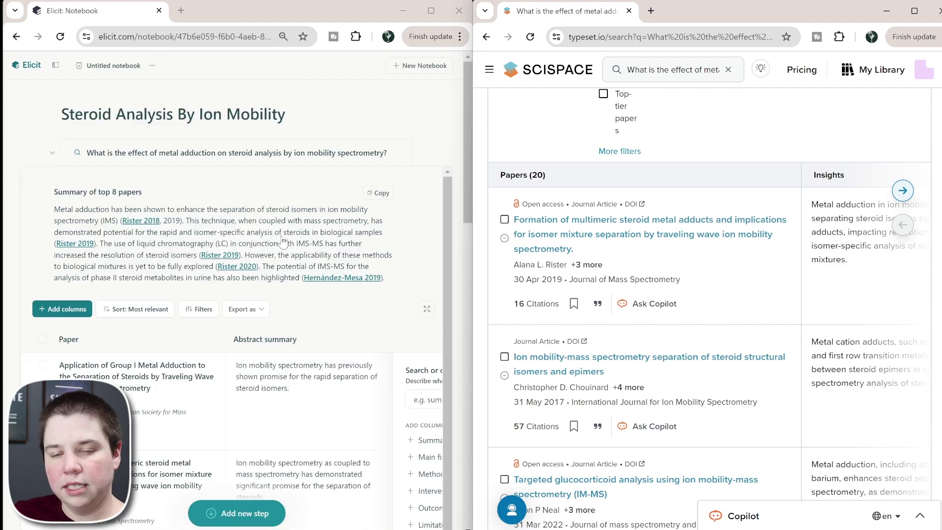
scroll(282, 242, down, 3)
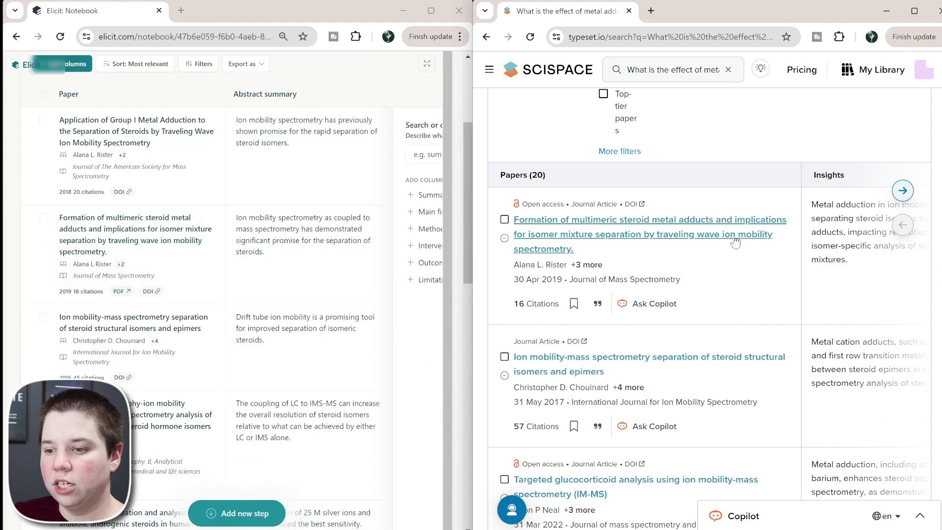
scroll(711, 294, down, 6)
scroll(662, 275, up, 3)
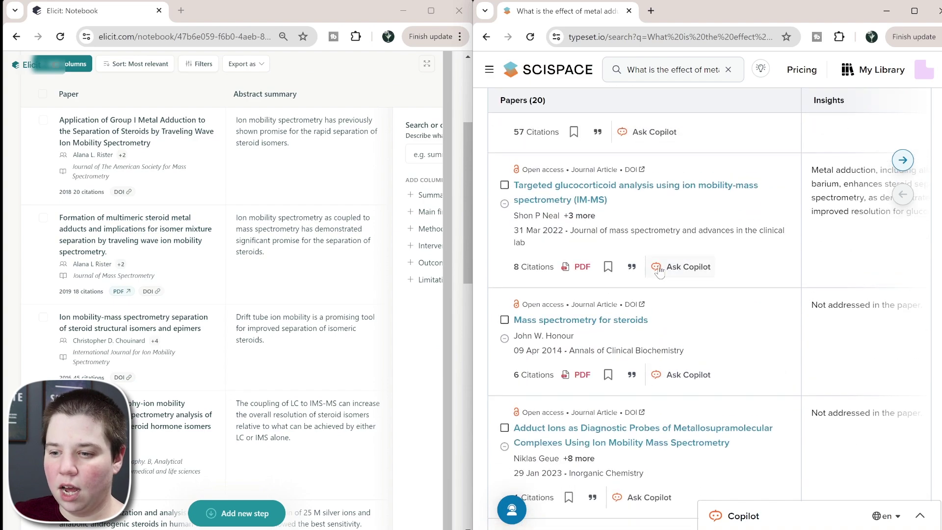
scroll(754, 218, down, 10)
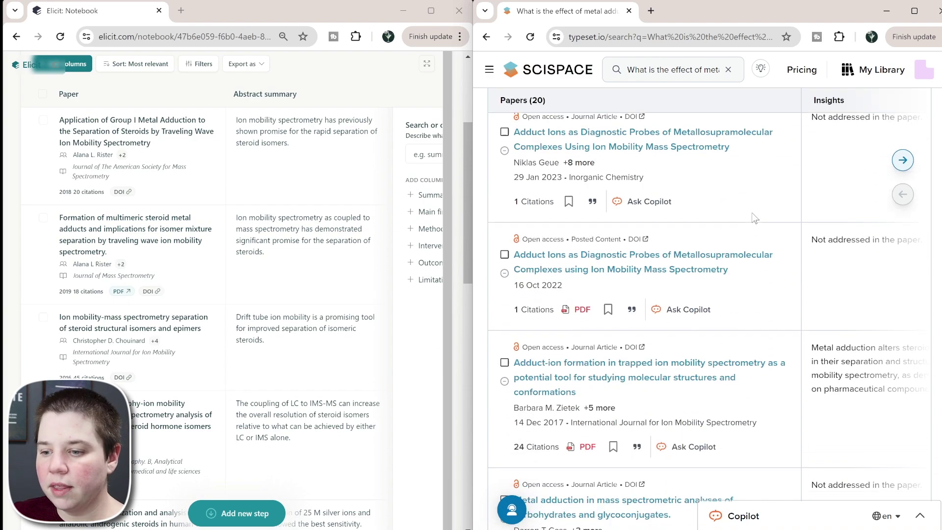
scroll(754, 217, down, 8)
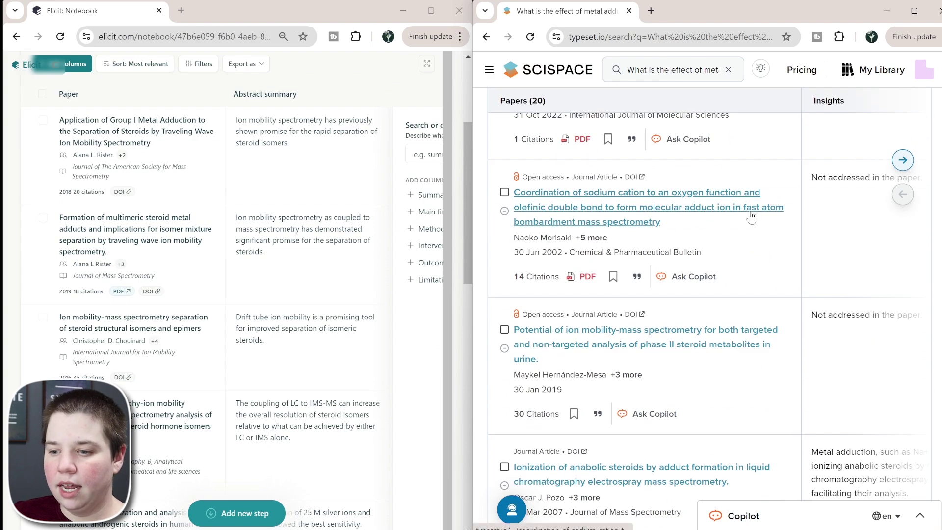
scroll(785, 372, down, 4)
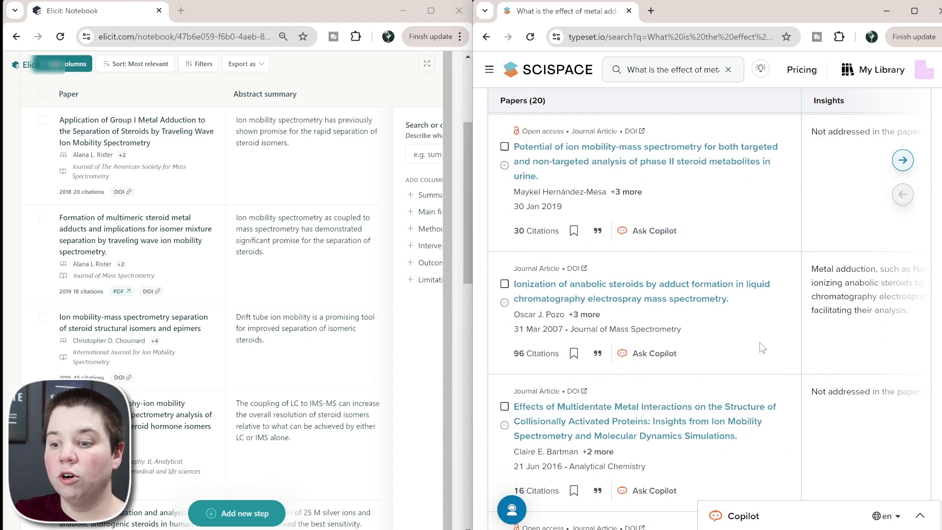
scroll(671, 400, up, 10)
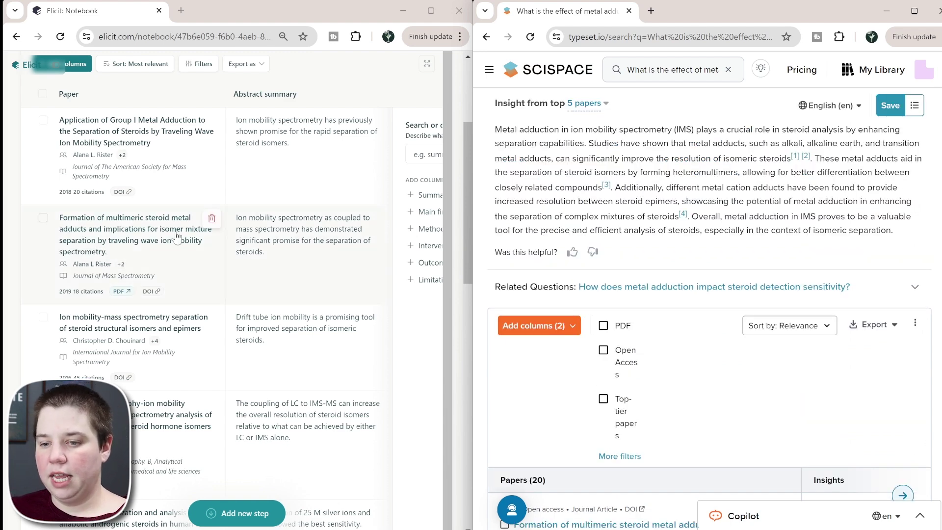
scroll(175, 237, up, 2)
scroll(175, 237, up, 5)
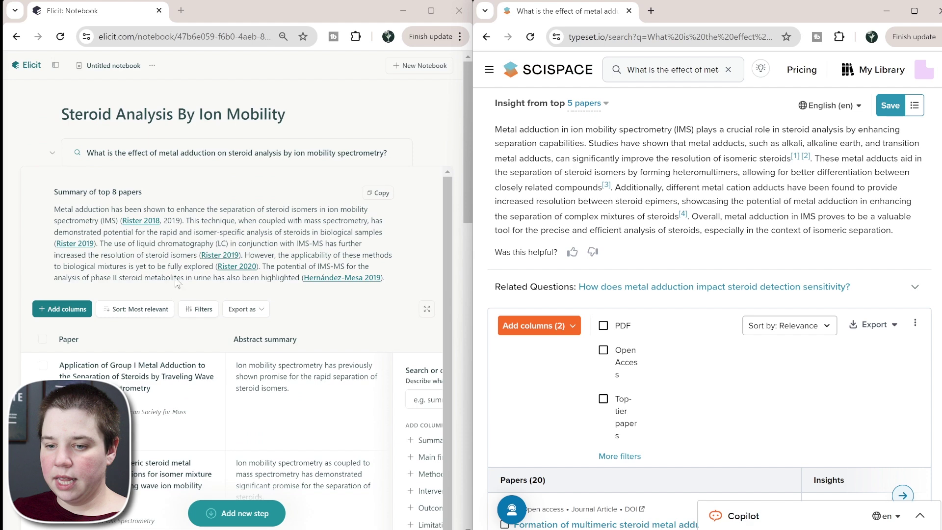
scroll(595, 304, down, 7)
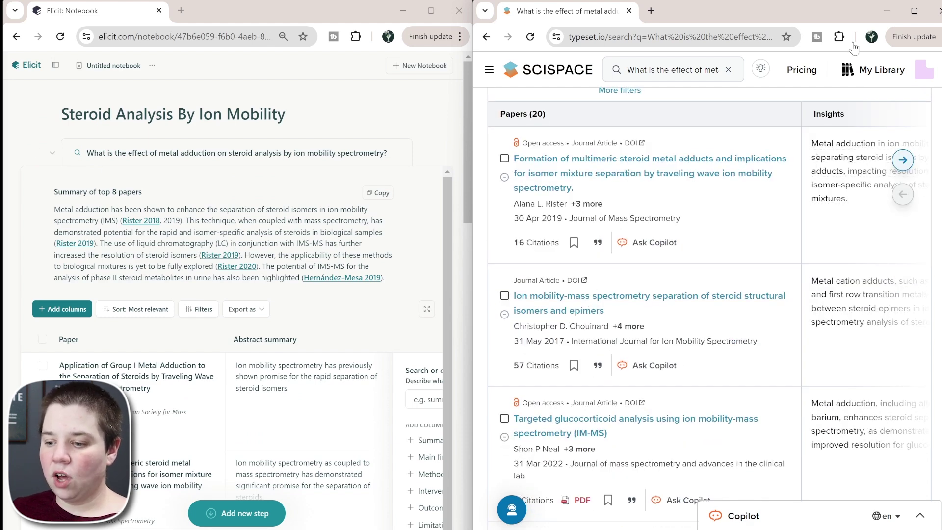
Page SciSpace's table to its column panel and scroll Elicit's table right to Summary, Main findings, Methodology options.
click(906, 166)
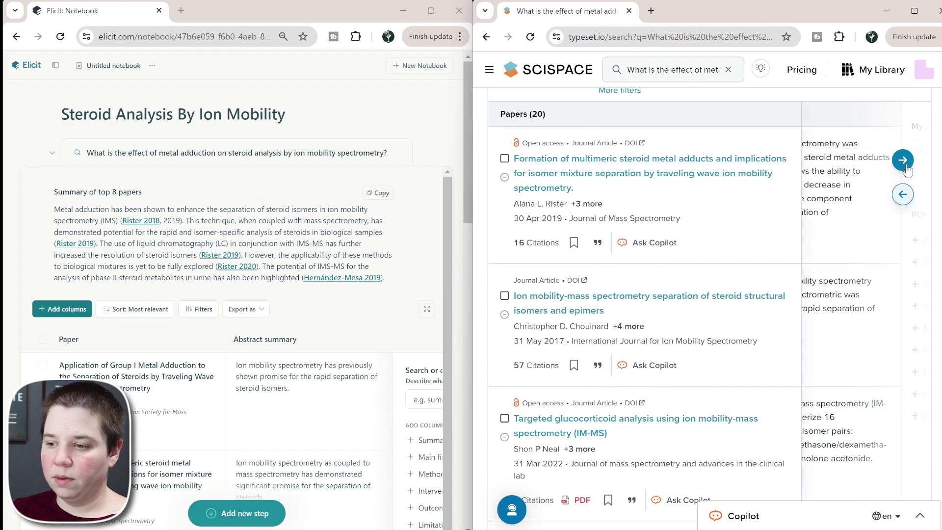
click(904, 162)
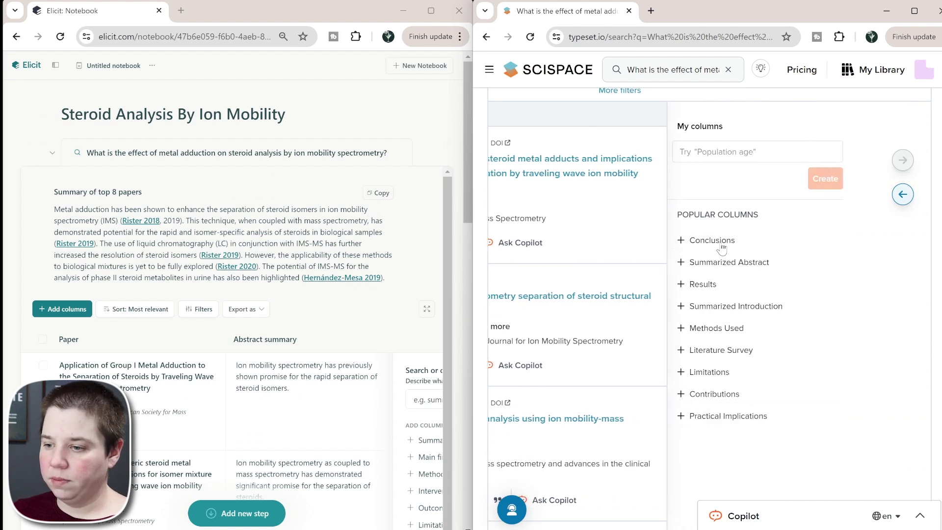
scroll(255, 255, down, 1)
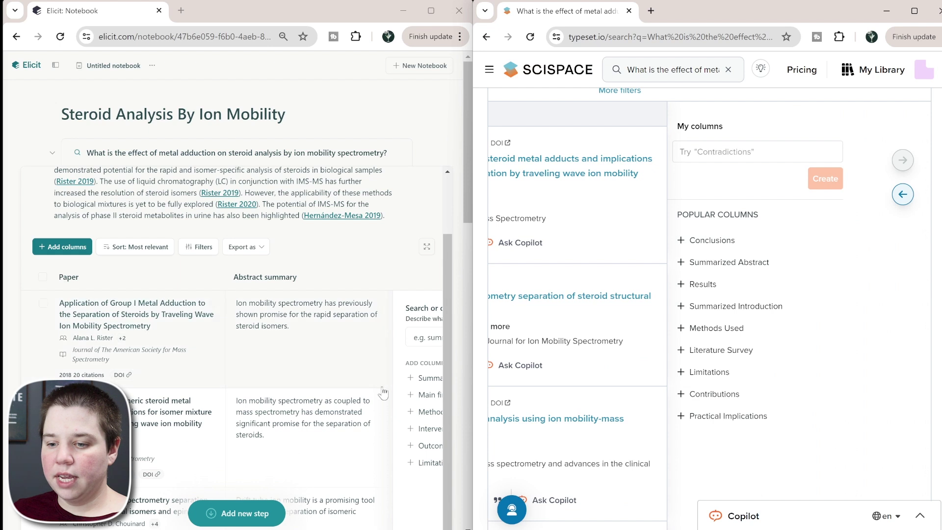
scroll(372, 416, down, 1)
scroll(368, 371, right, 3)
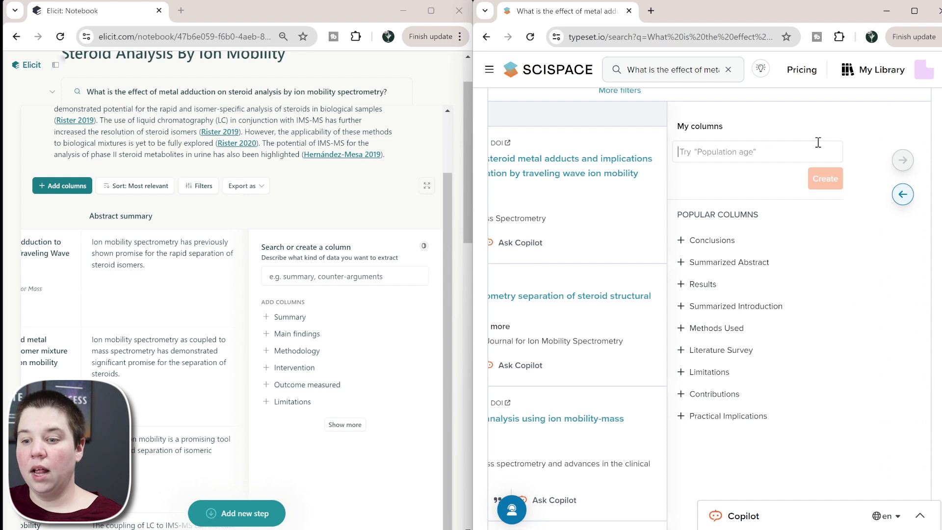
scroll(736, 182, up, 4)
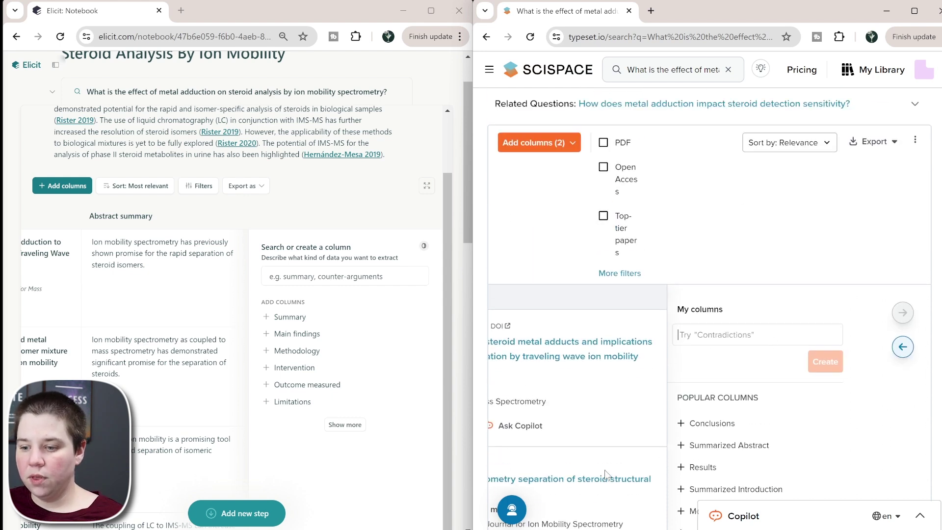
Check the sort options in Elicit and SciSpace, leaving both sorted by relevance.
click(145, 187)
click(283, 180)
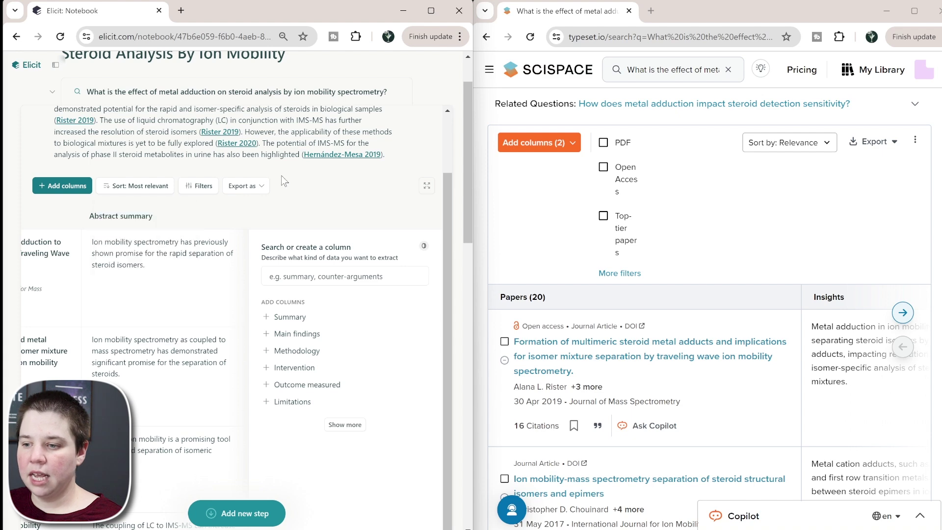
click(795, 143)
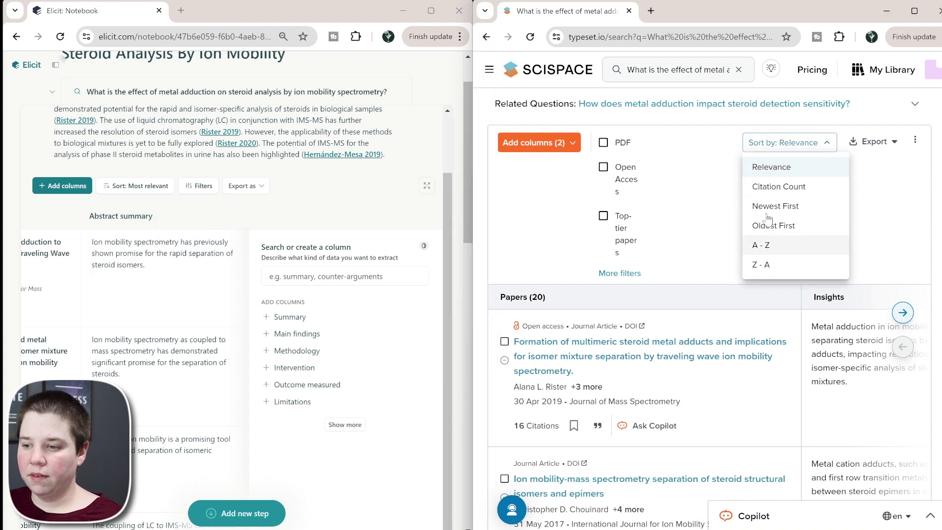
click(728, 154)
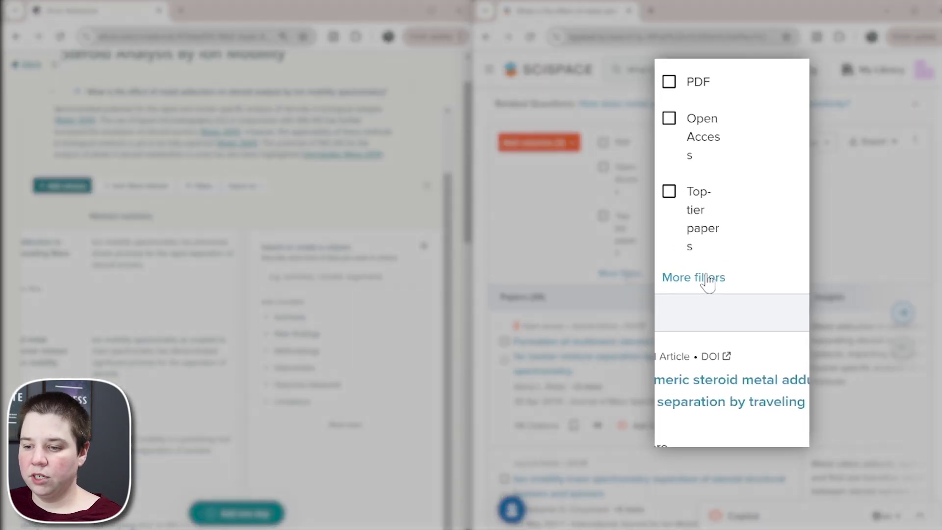
Expand SciSpace's full filter set including Keywords, then open Elicit's Filters.
click(620, 273)
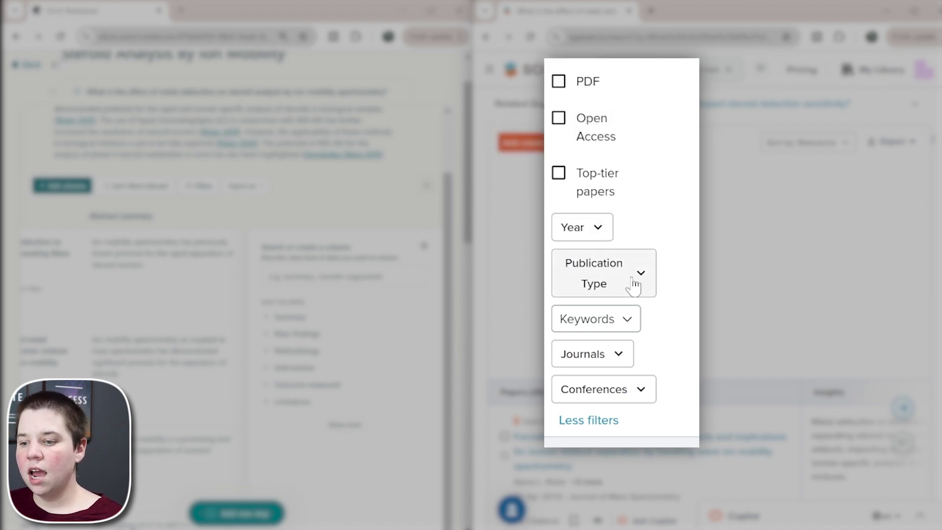
click(626, 331)
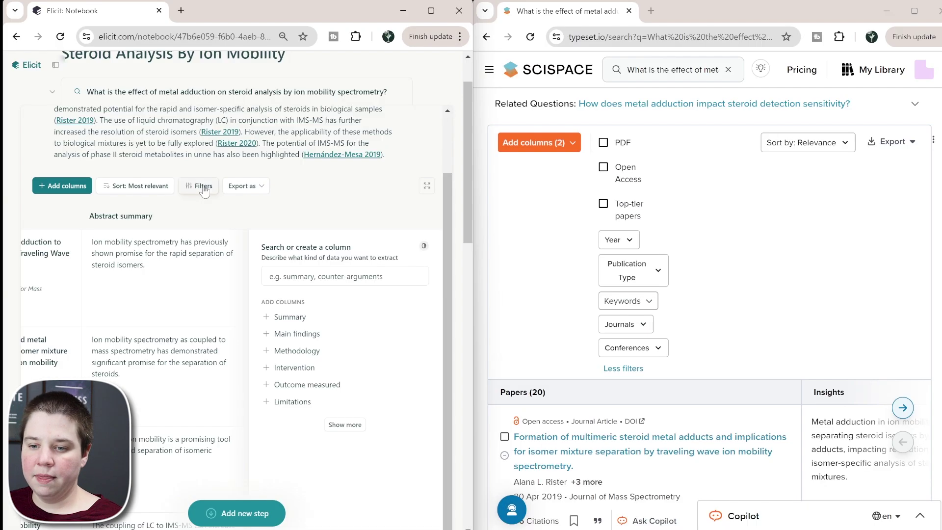
click(196, 186)
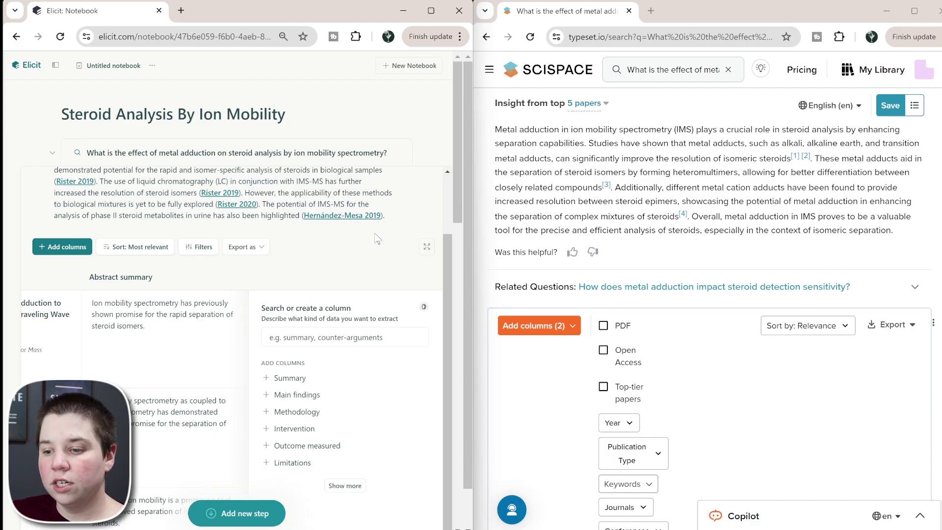
click(911, 327)
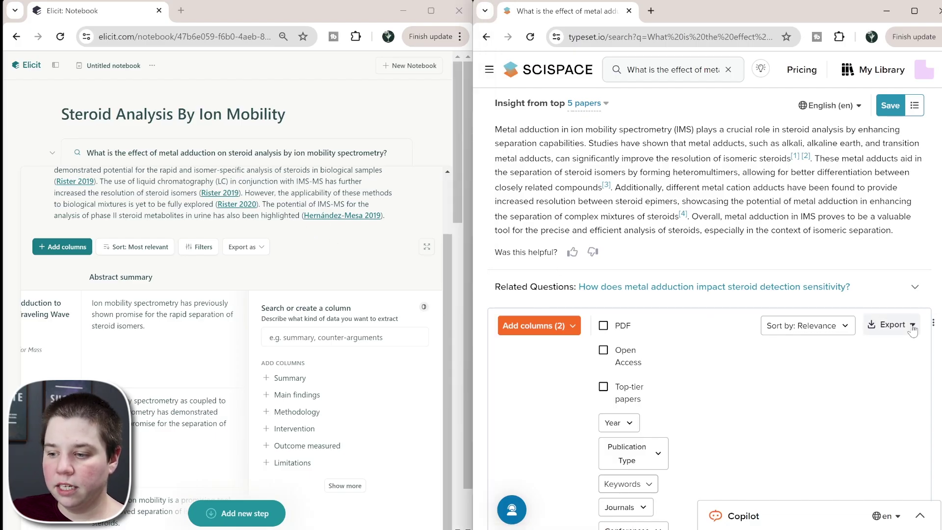
click(913, 328)
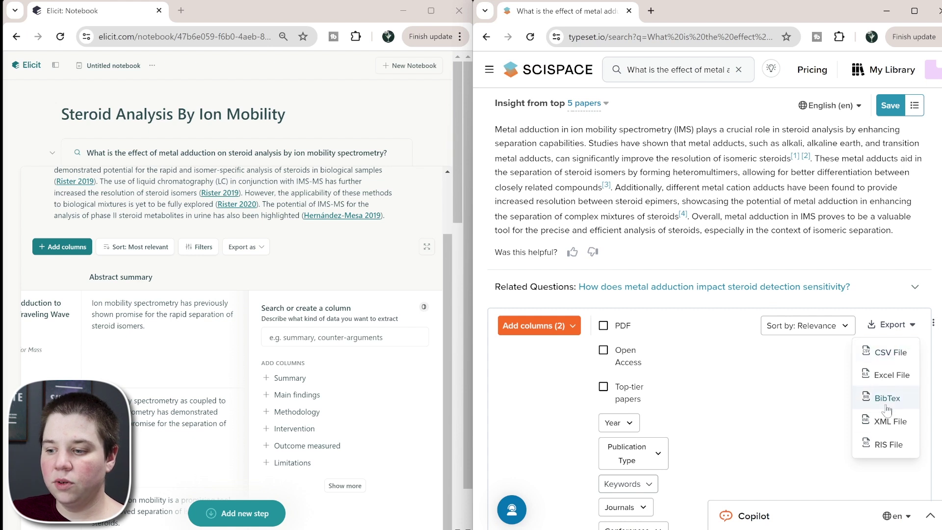
click(244, 247)
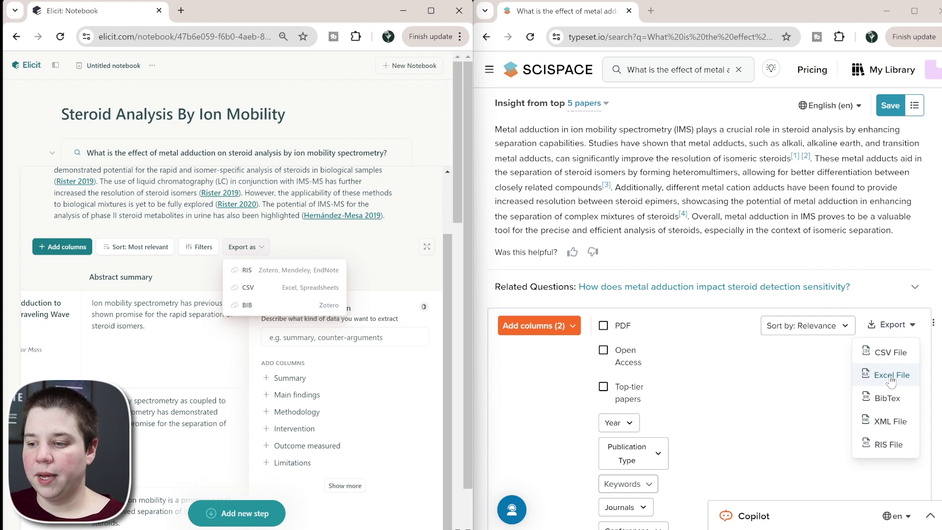
click(891, 377)
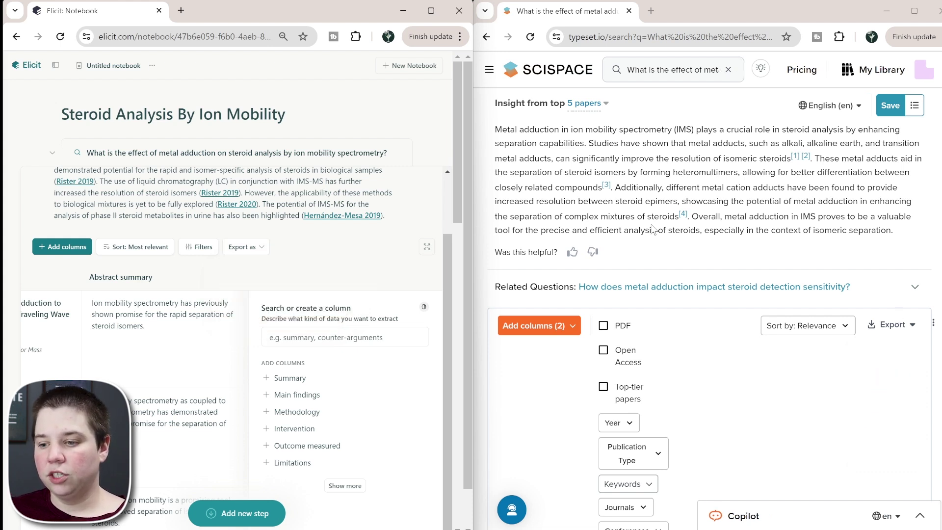
scroll(688, 374, down, 6)
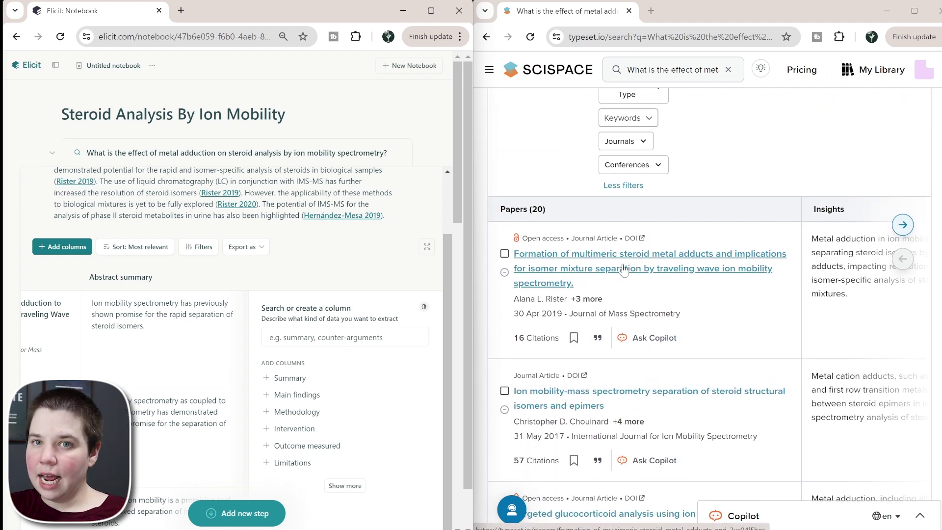
scroll(45, 321, left, 3)
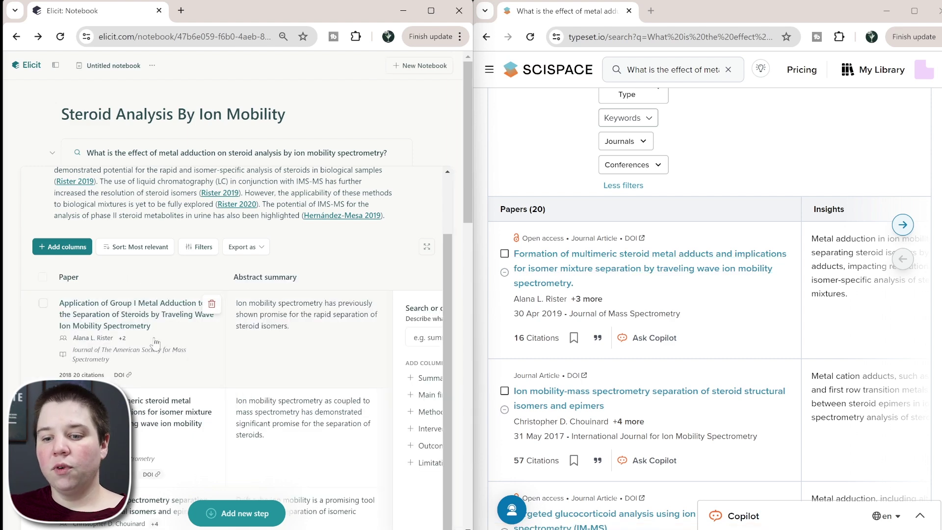
Tick the first four papers, including the Ion mobility-mass spectrometry and Liquid chromatography papers.
click(44, 304)
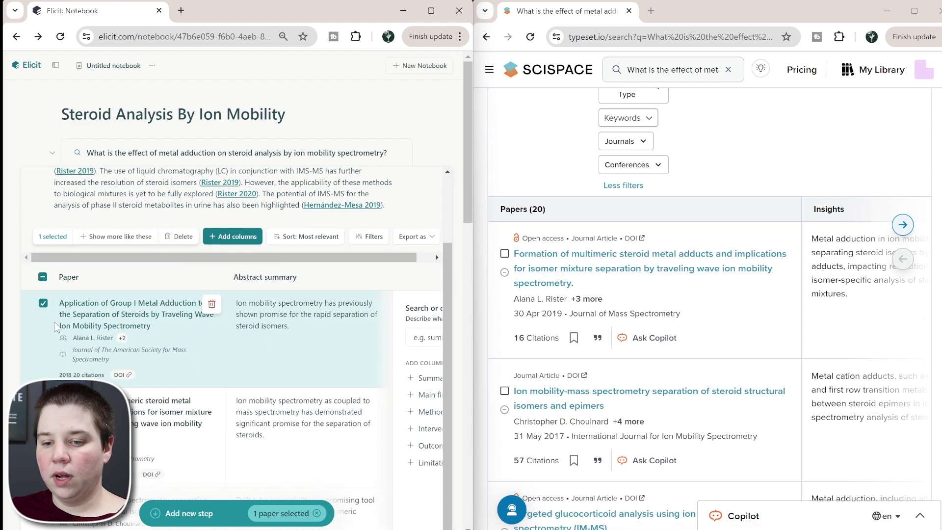
scroll(220, 389, down, 6)
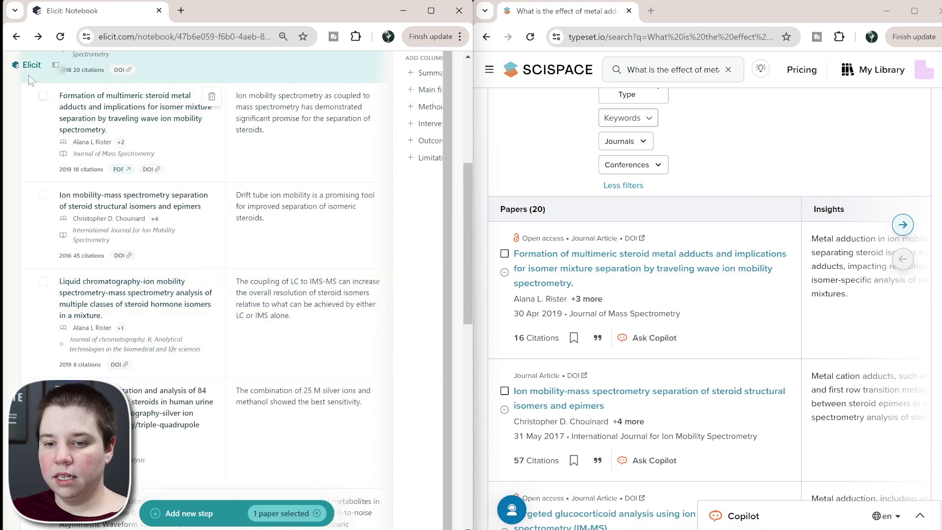
click(43, 96)
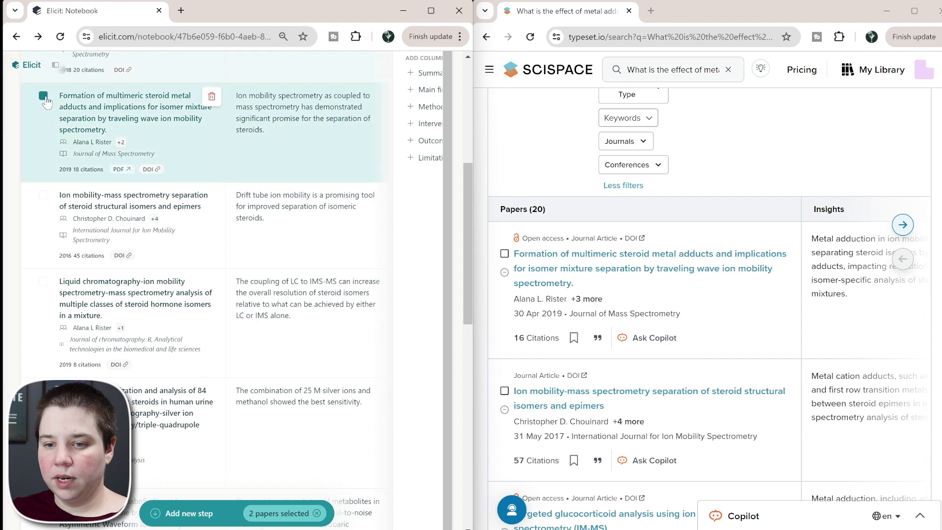
click(43, 199)
click(43, 281)
scroll(108, 242, up, 4)
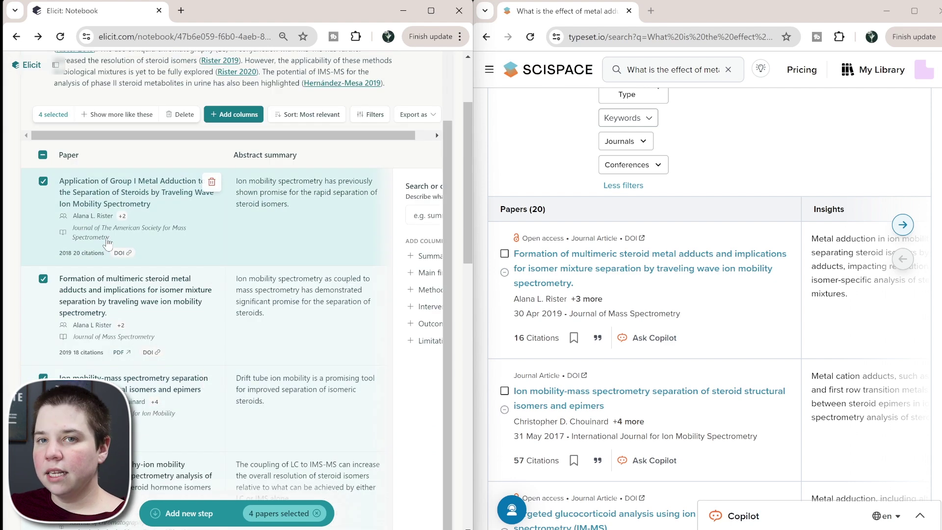
Show more papers like these and also tick the FAIMS-MS anabolic steroids cation adducts paper.
click(126, 118)
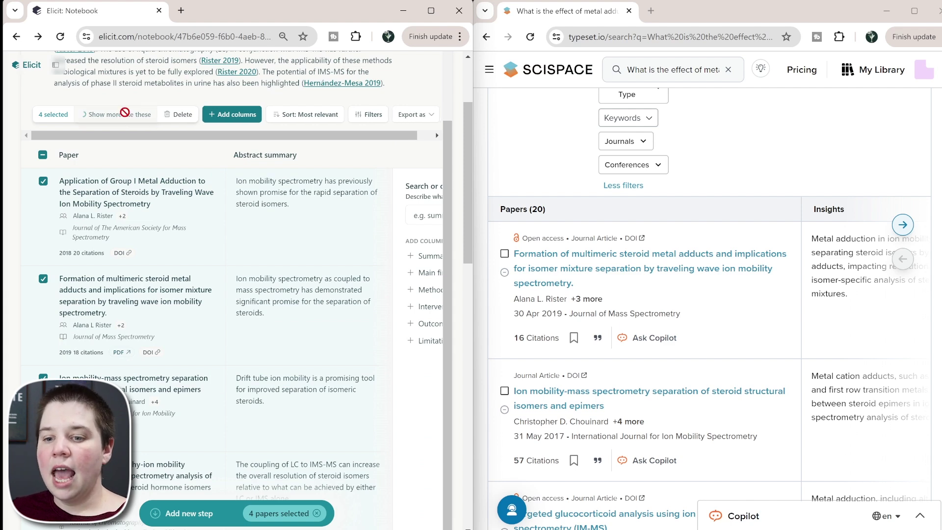
scroll(242, 284, down, 5)
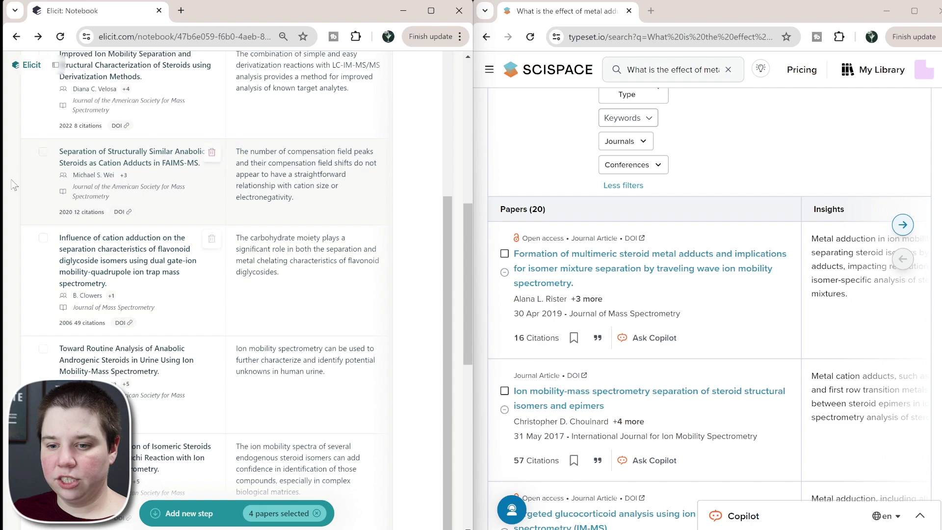
click(134, 184)
scroll(163, 196, up, 5)
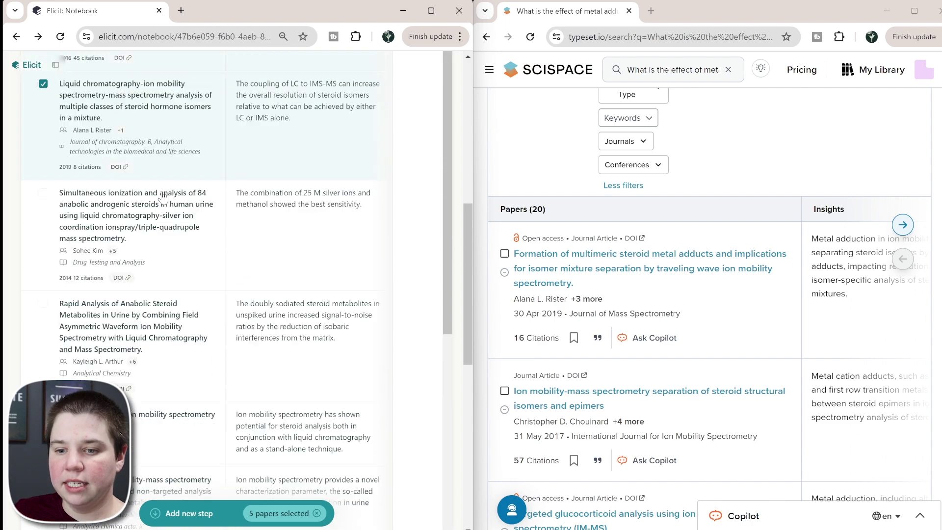
scroll(234, 223, up, 10)
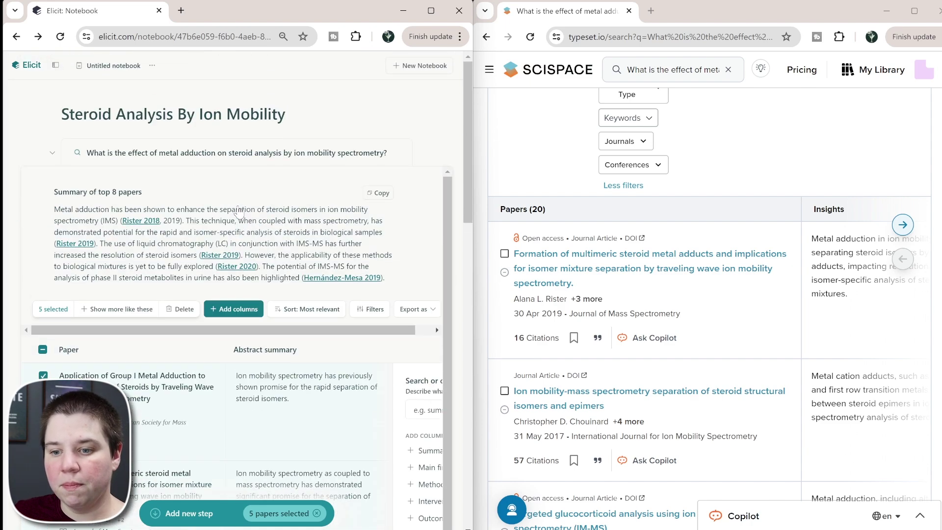
scroll(220, 245, down, 8)
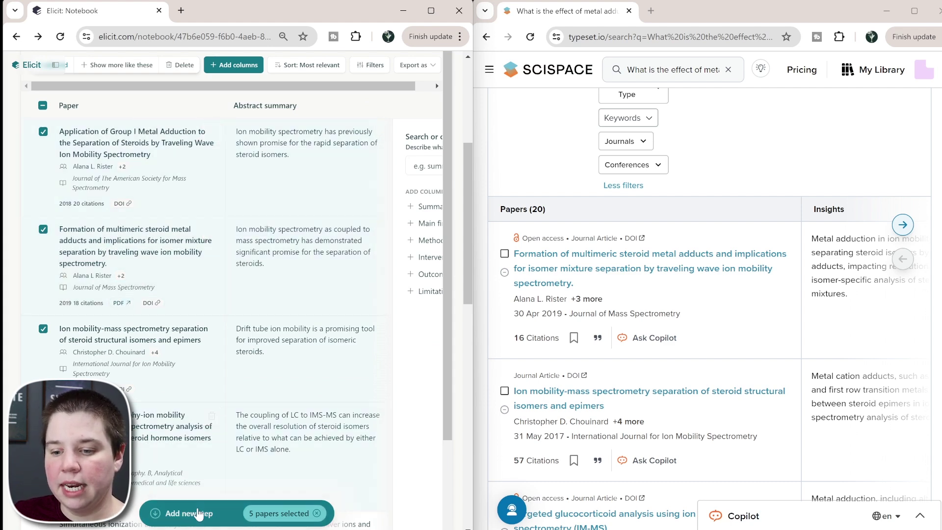
Add a 'Make new table with papers' step via 'Create a new table from selected papers'.
scroll(197, 392, down, 10)
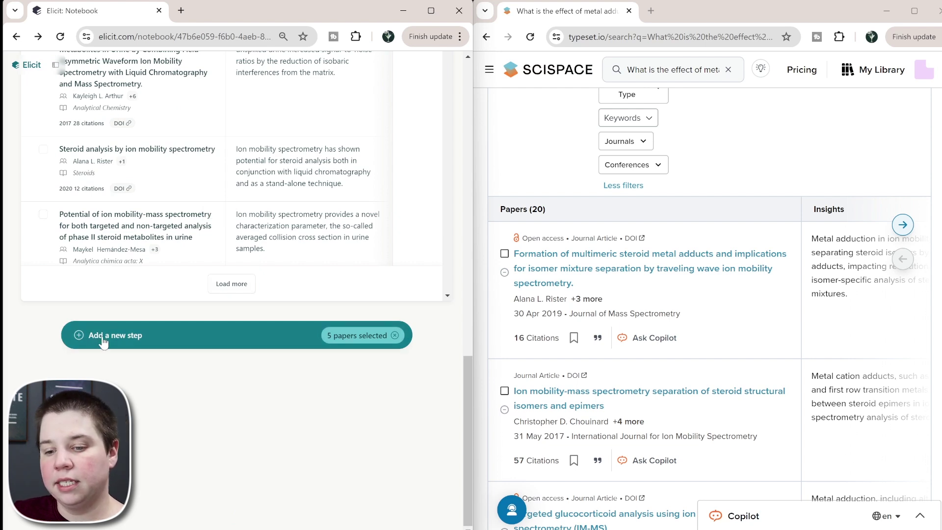
click(103, 338)
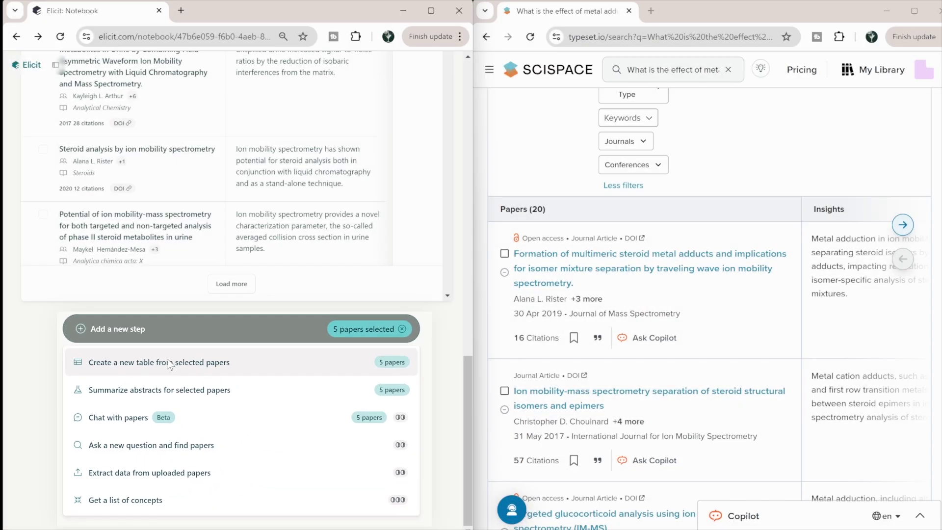
click(157, 368)
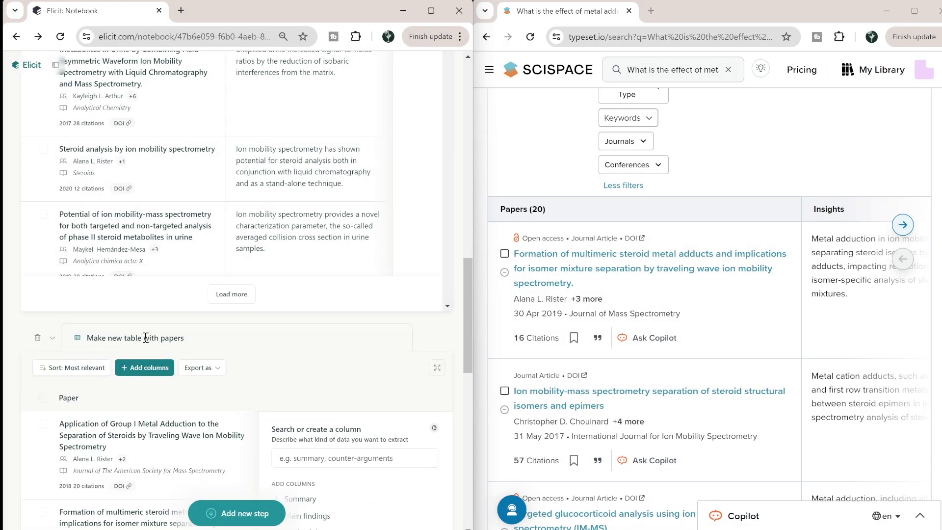
scroll(220, 343, down, 4)
scroll(236, 343, down, 8)
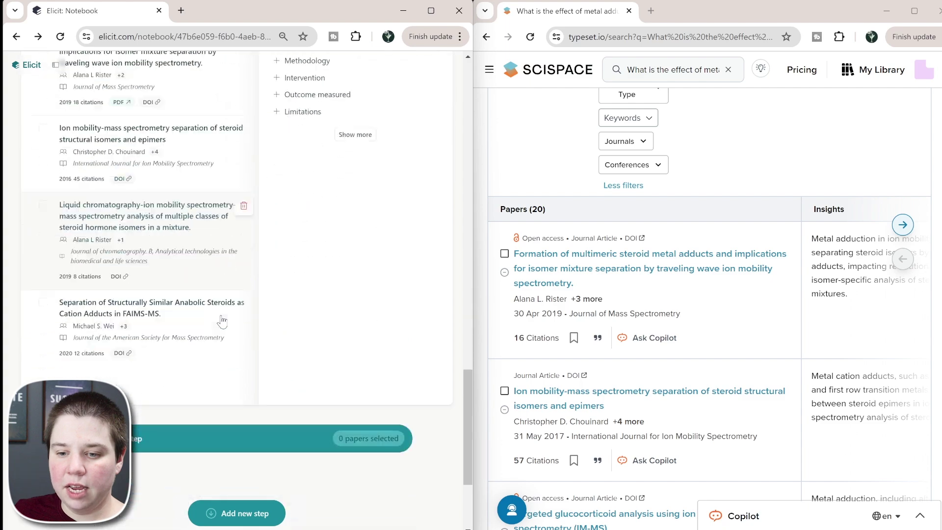
scroll(185, 293, up, 12)
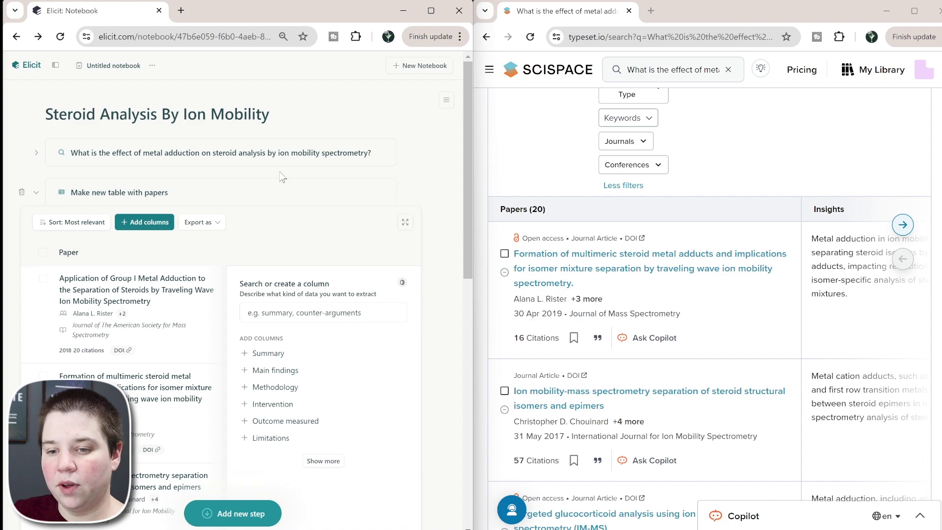
scroll(255, 265, down, 5)
scroll(304, 277, up, 5)
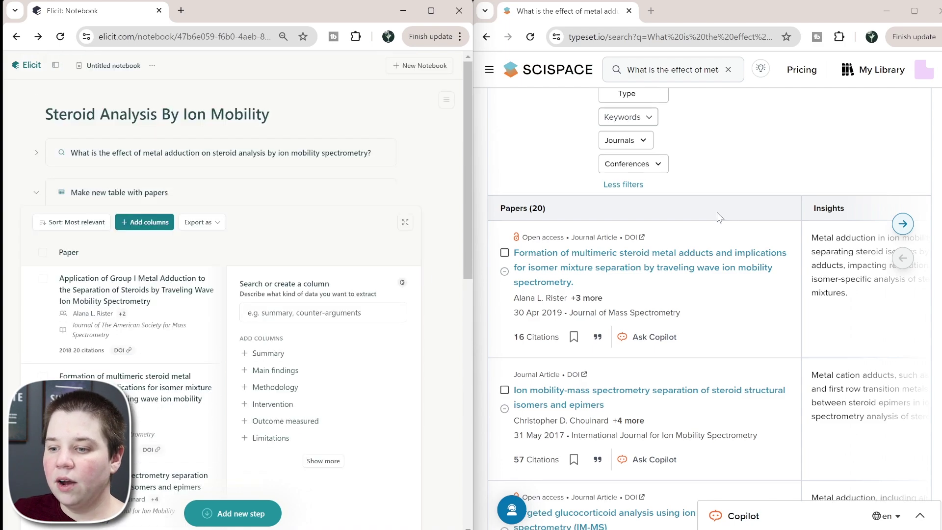
scroll(716, 211, down, 10)
Select the top three SciSpace papers and load more like them, expanding results from 20 to 55.
scroll(716, 223, up, 10)
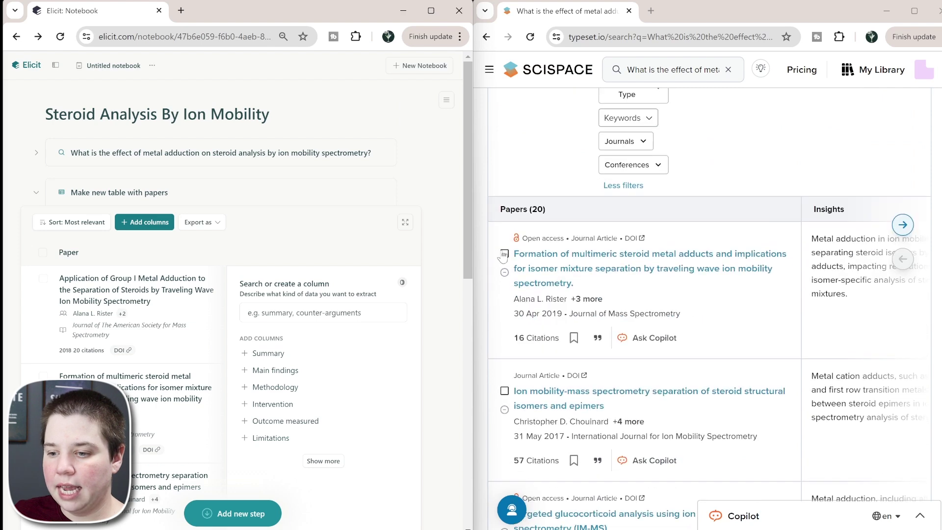
scroll(506, 256, down, 5)
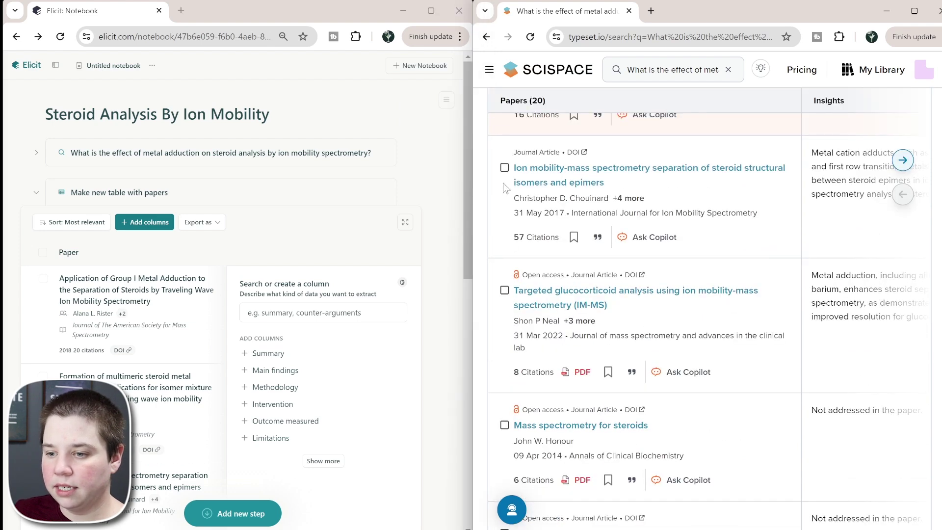
click(505, 167)
click(504, 289)
scroll(633, 265, up, 5)
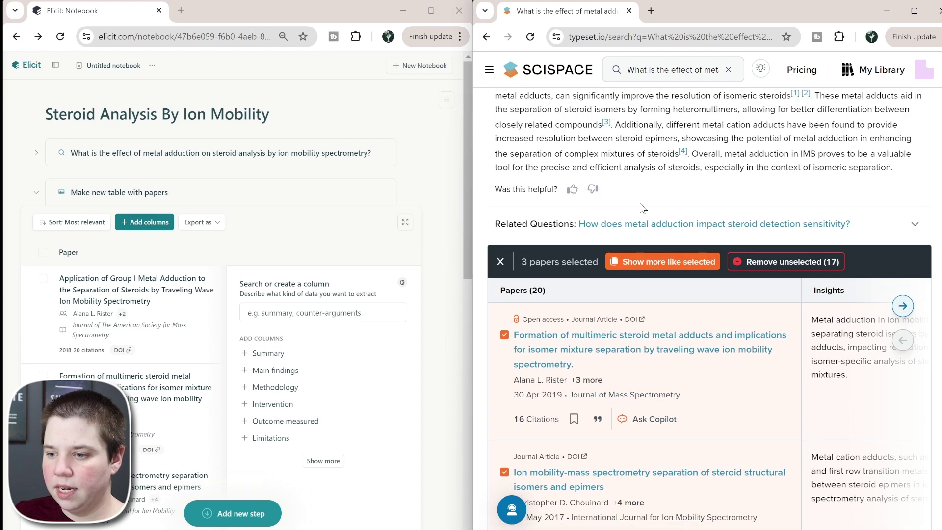
click(657, 261)
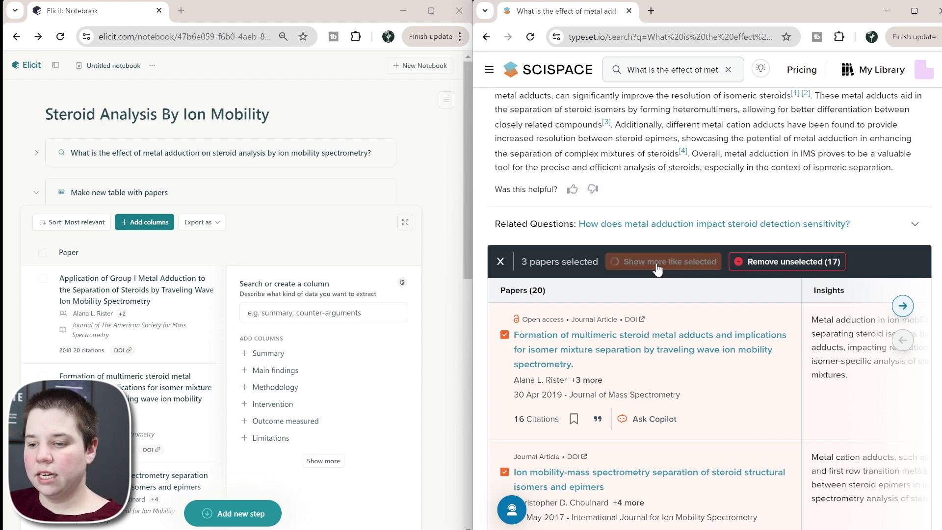
scroll(633, 294, down, 5)
scroll(619, 320, down, 4)
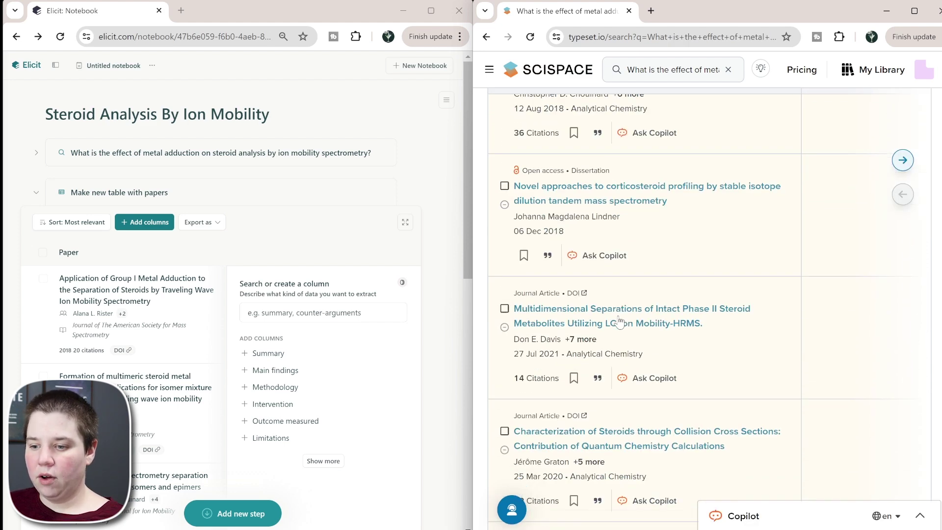
scroll(608, 316, down, 5)
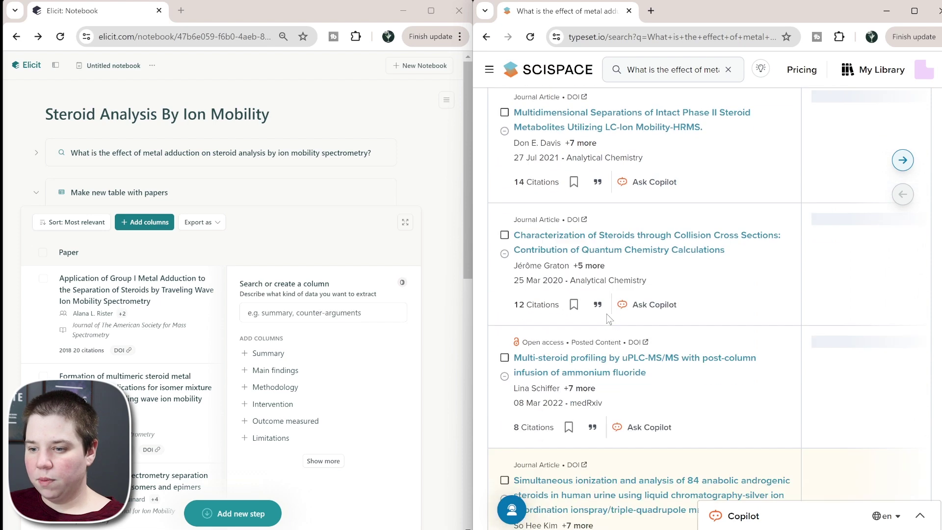
scroll(606, 314, down, 6)
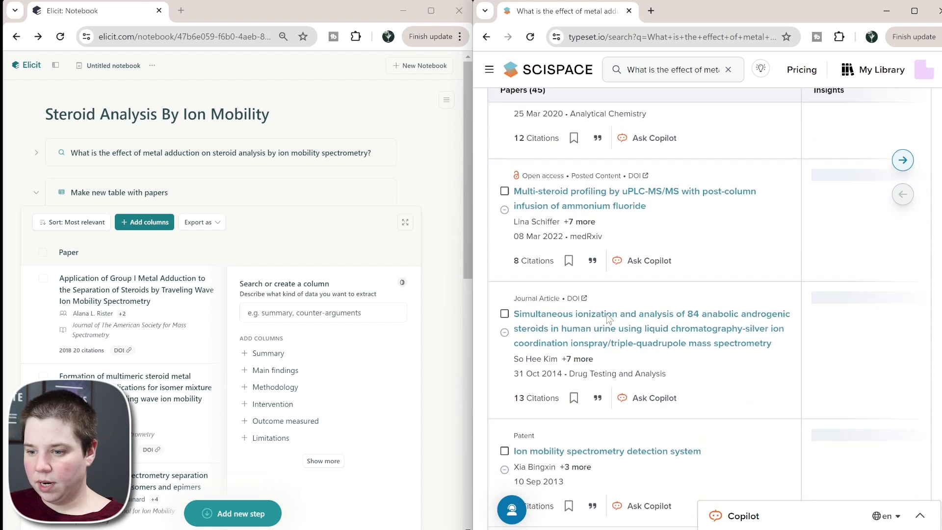
scroll(606, 319, down, 8)
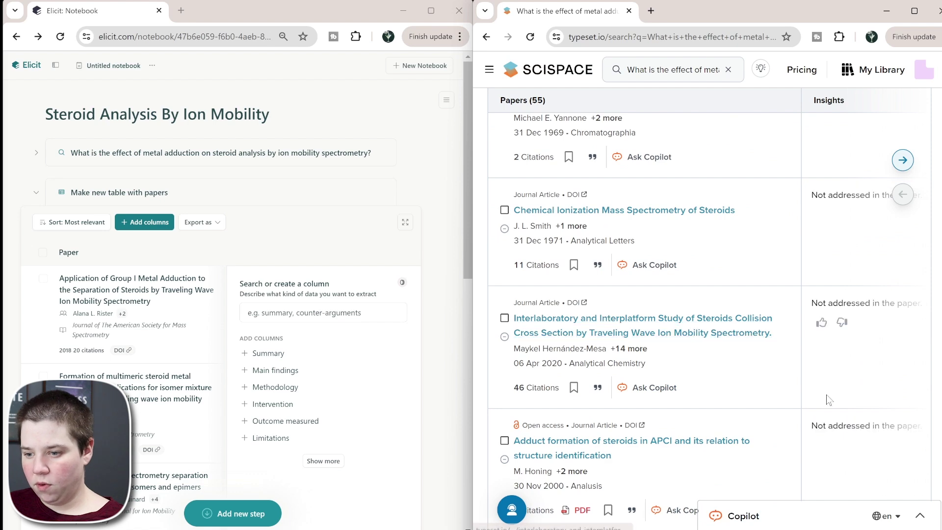
scroll(706, 304, up, 15)
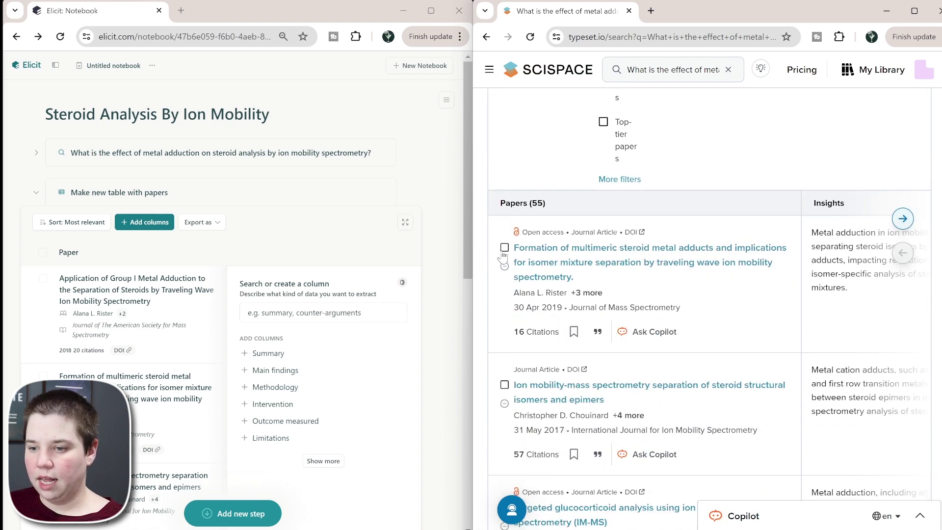
Bookmark the selected papers into a new collection named 'Metal Adduction with Steroids in Ion Mobility'.
click(505, 247)
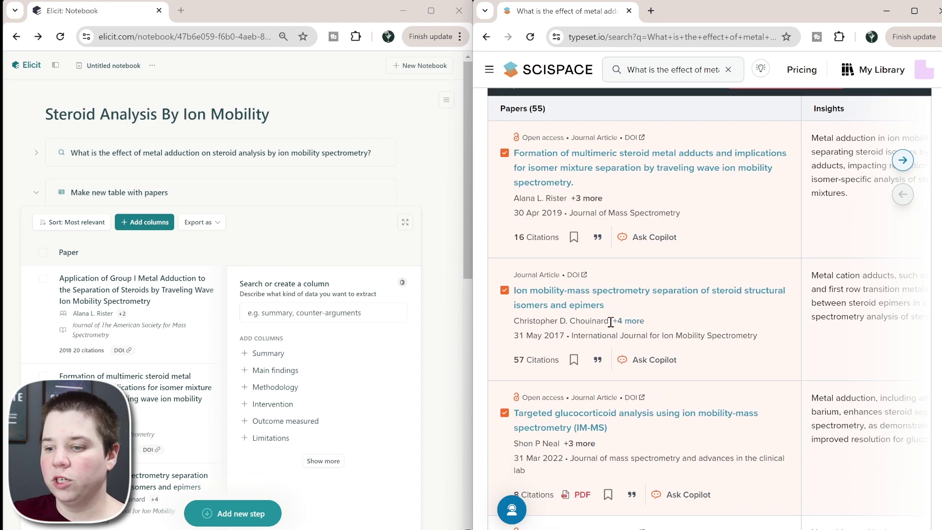
click(573, 239)
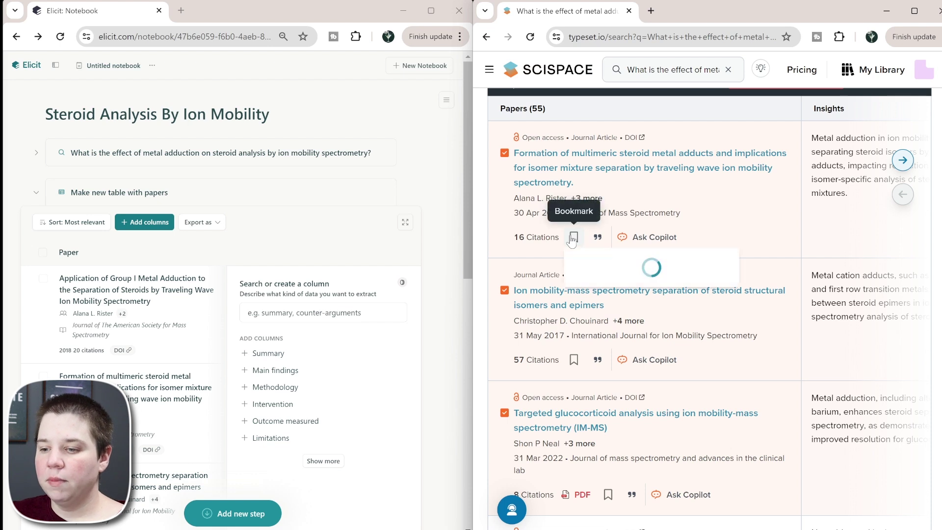
click(623, 426)
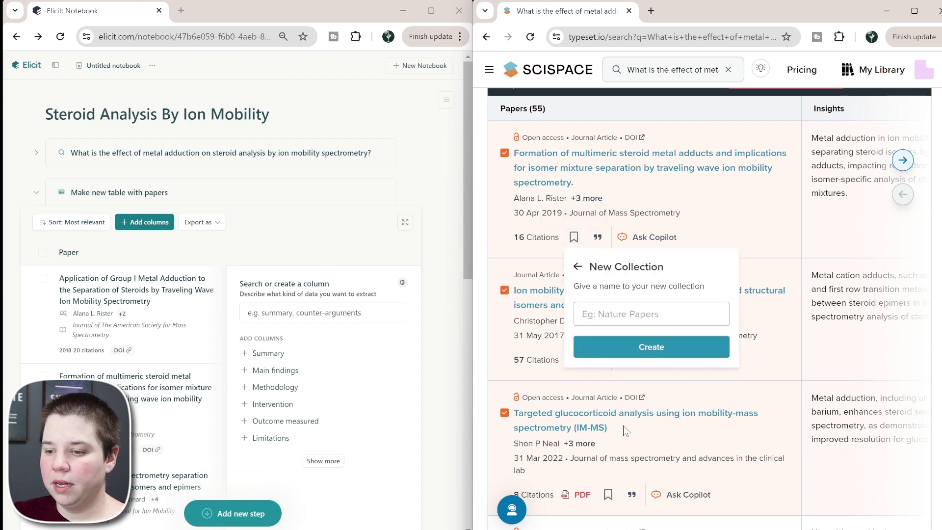
click(629, 318)
key(ctrl+v)
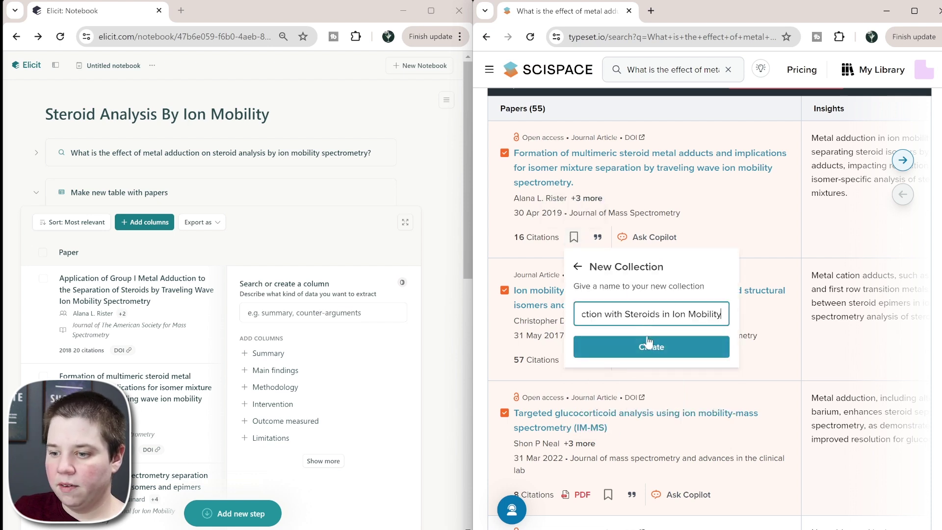
click(648, 343)
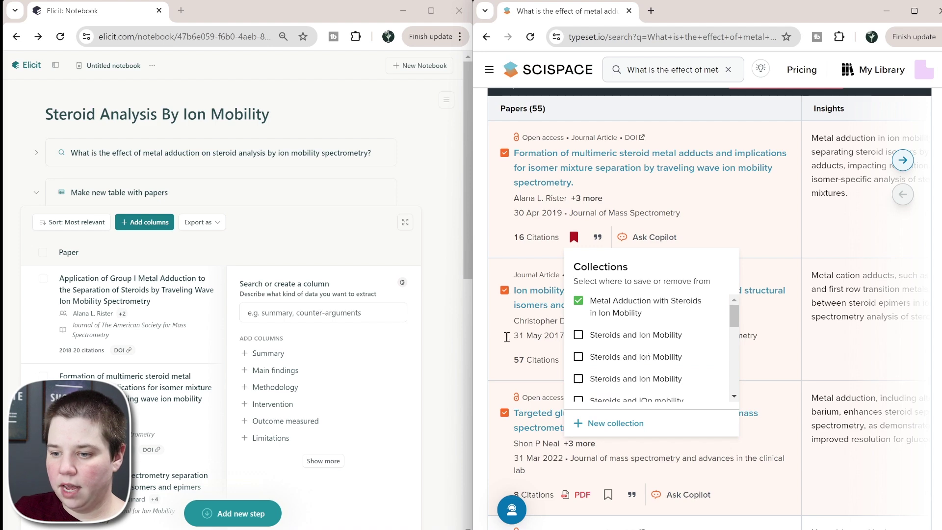
click(511, 343)
click(574, 359)
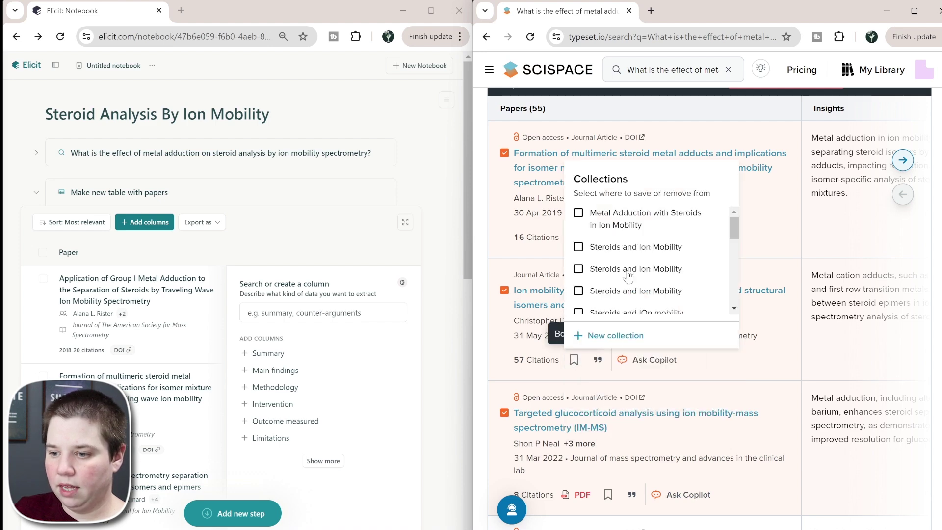
scroll(569, 467, up, 5)
Open that folder from My Library's Folders view to review its 3 papers.
click(873, 69)
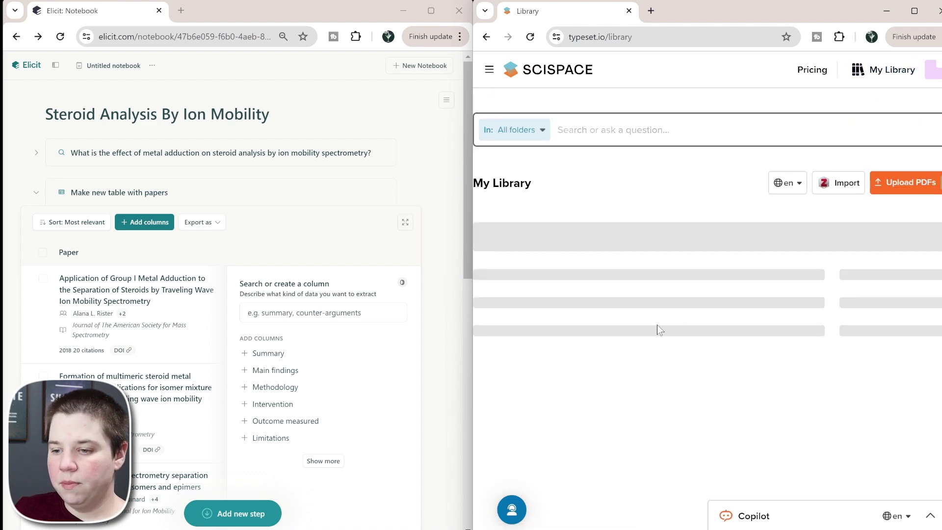
click(558, 228)
scroll(584, 274, down, 3)
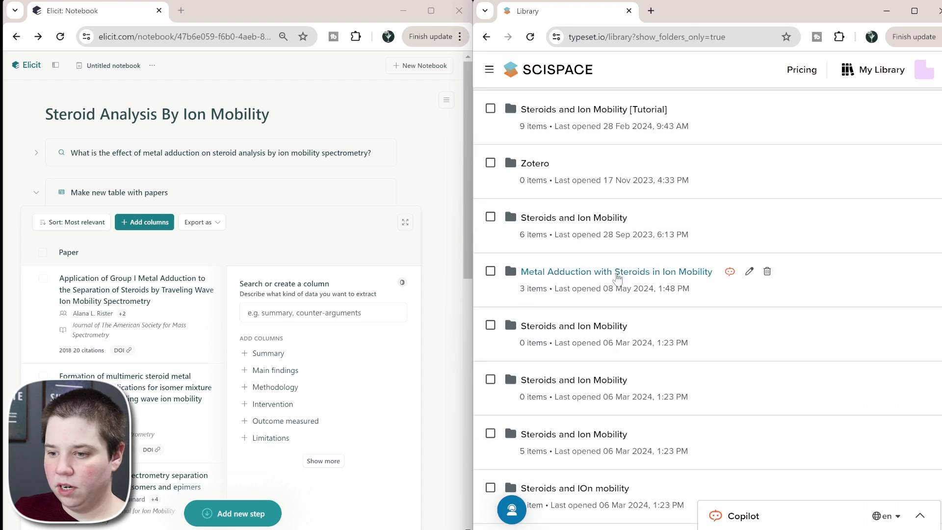
click(603, 272)
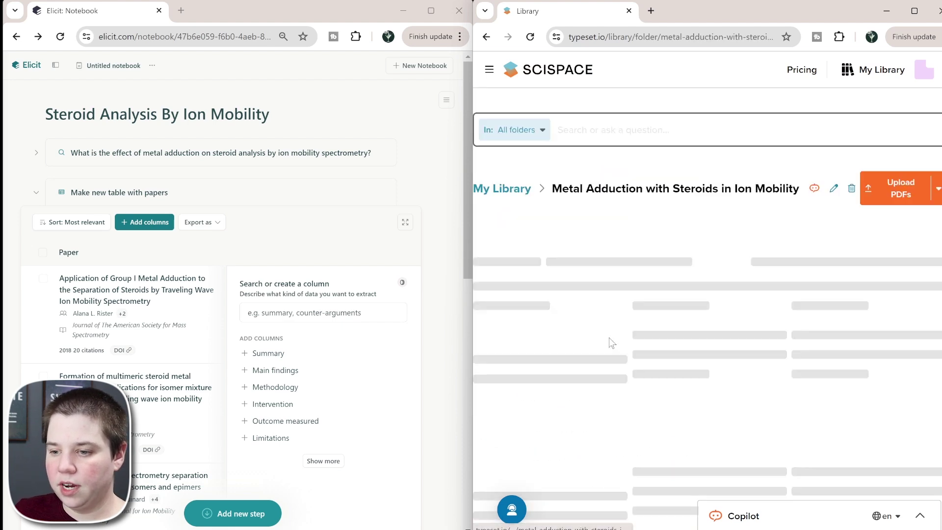
scroll(615, 311, down, 3)
scroll(611, 289, down, 3)
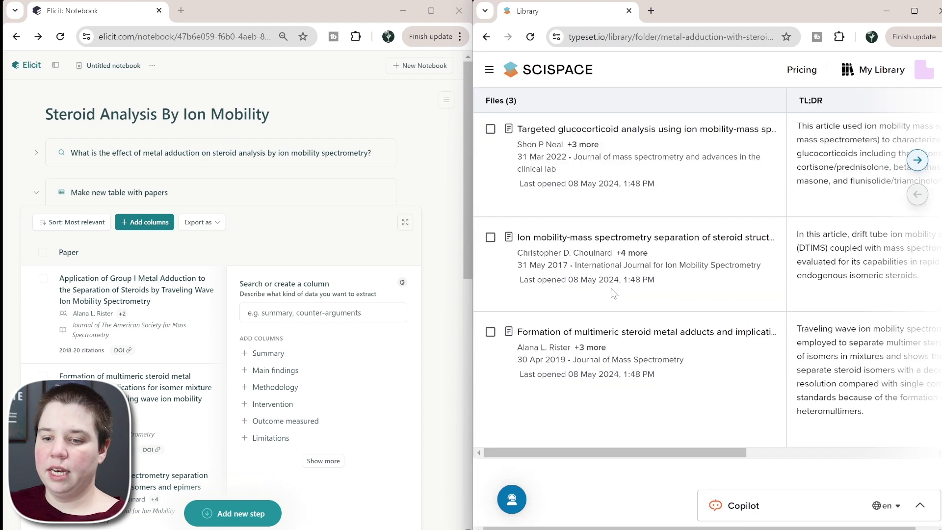
scroll(120, 323, down, 5)
scroll(120, 294, up, 4)
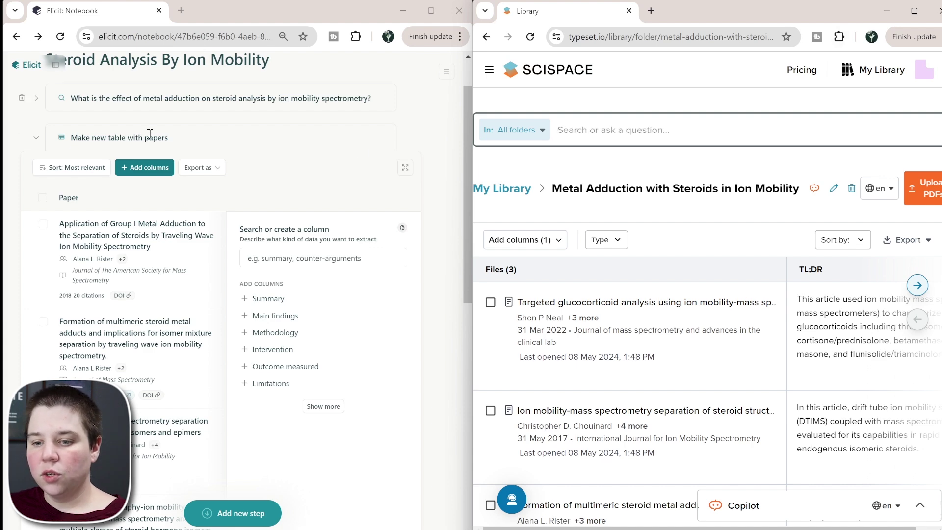
Select all five papers and add a Chat with papers step.
scroll(288, 265, down, 10)
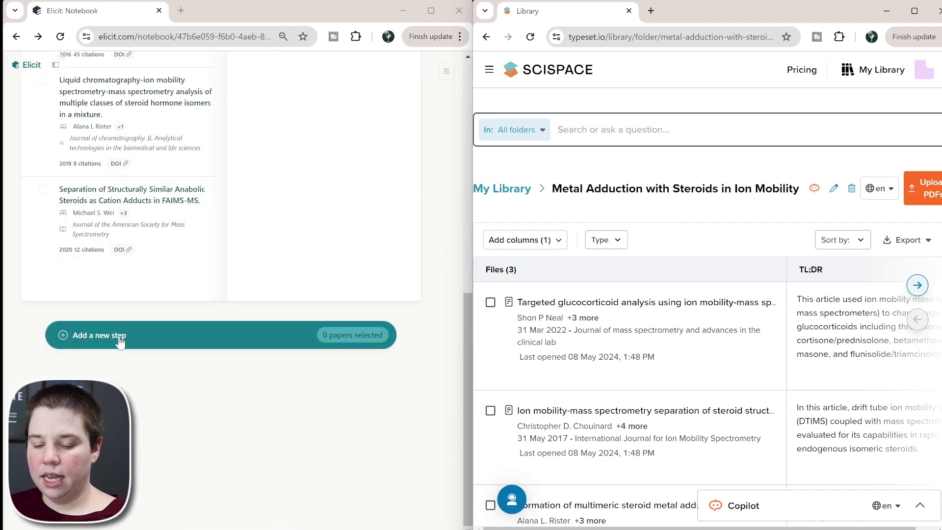
click(120, 338)
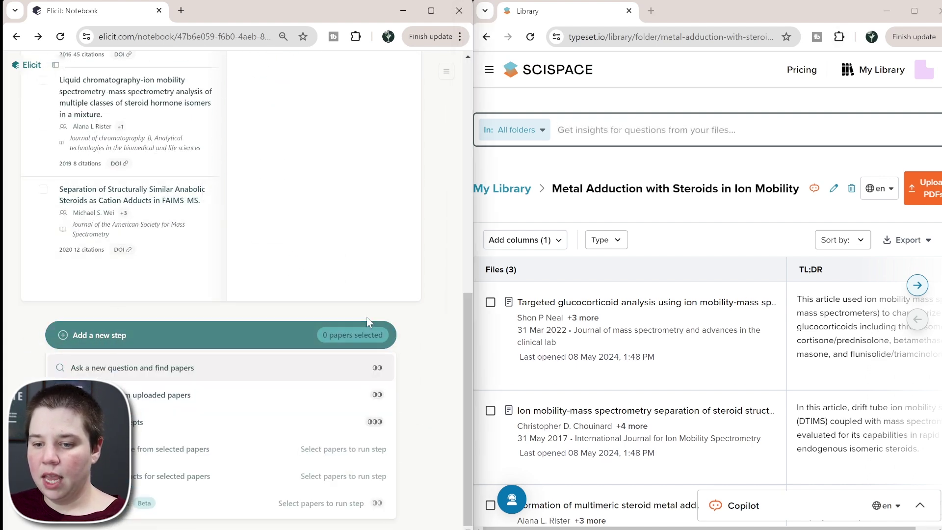
scroll(66, 217, up, 10)
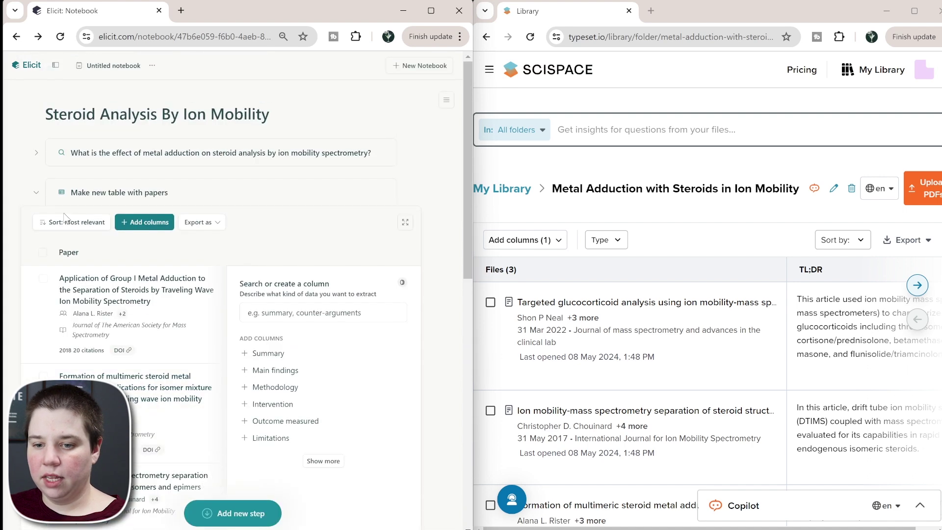
click(43, 255)
scroll(99, 319, down, 8)
click(112, 390)
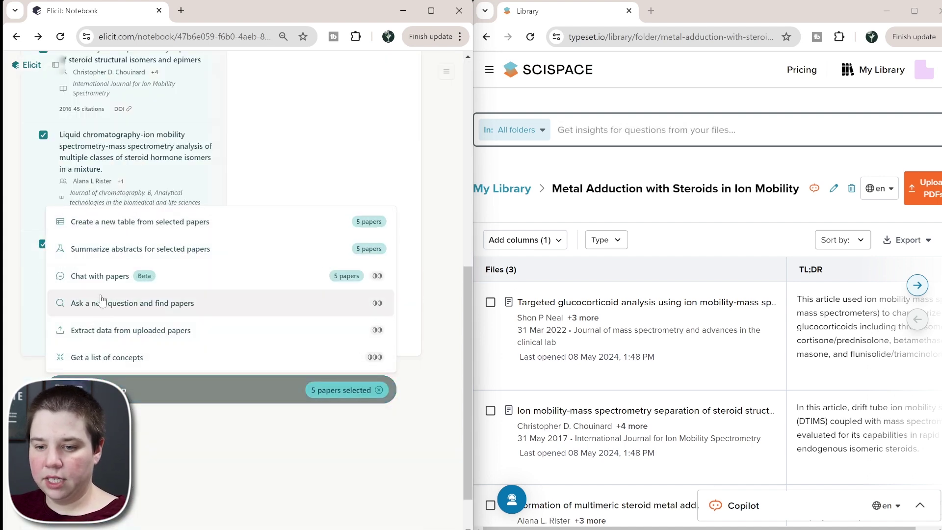
click(102, 276)
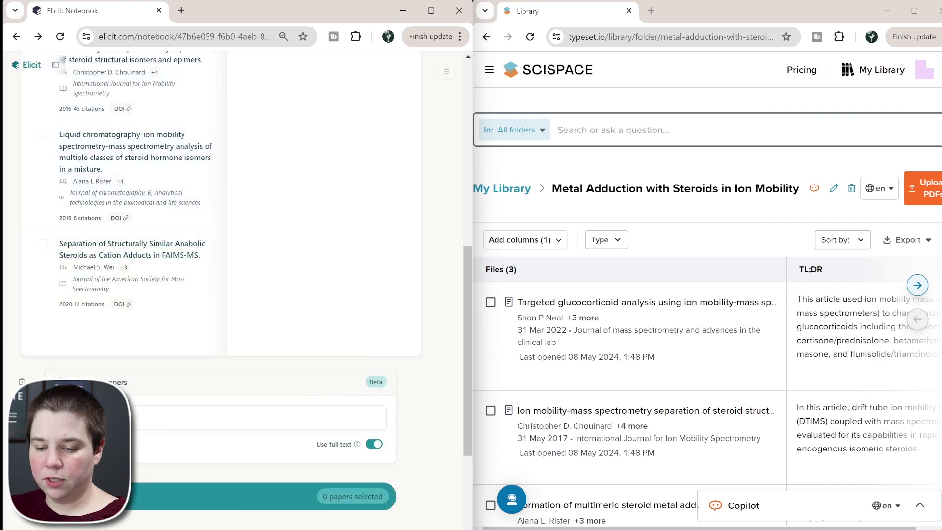
Paste and submit the question on how metal adduction separates steroid isomers in ion mobility.
scroll(162, 169, up, 8)
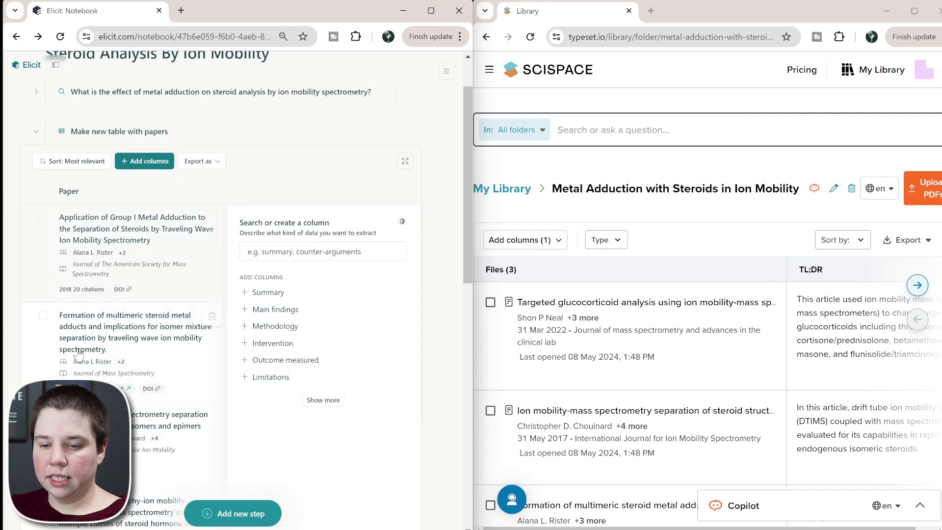
scroll(158, 287, down, 5)
scroll(158, 287, down, 5)
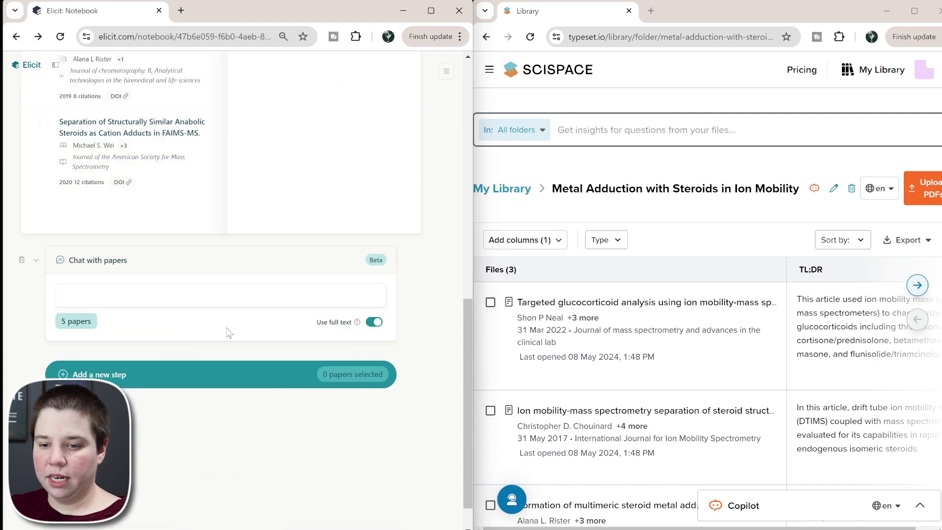
click(182, 293)
text(How is metal adduction used to separate steroid isomers in ion mobility?)
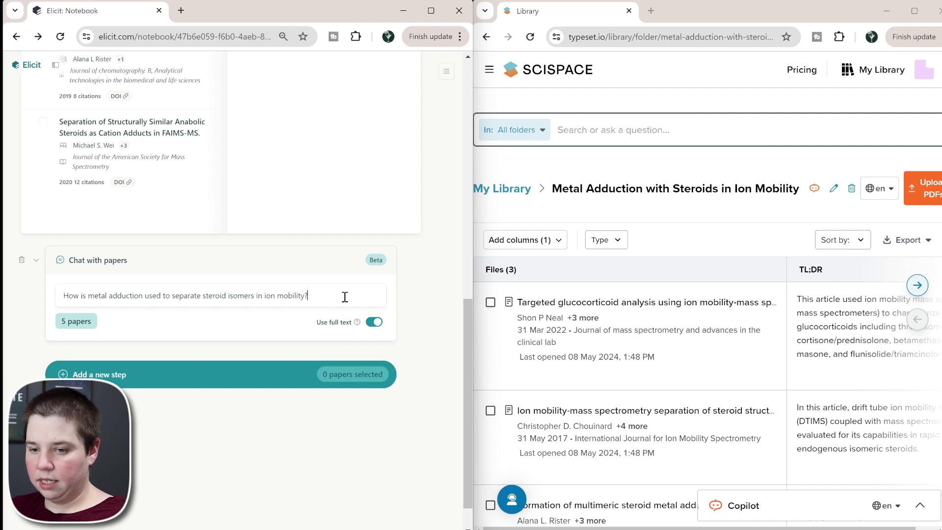
drag(345, 296, 78, 297)
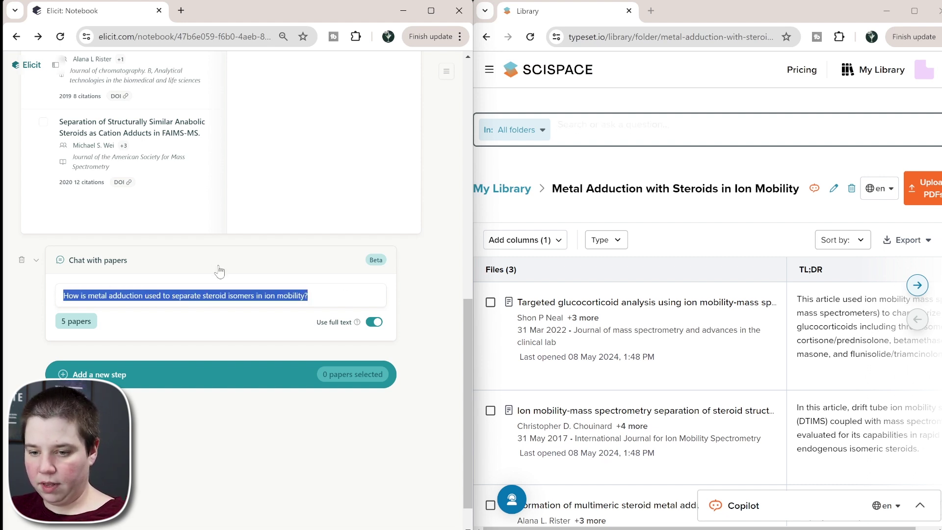
click(328, 297)
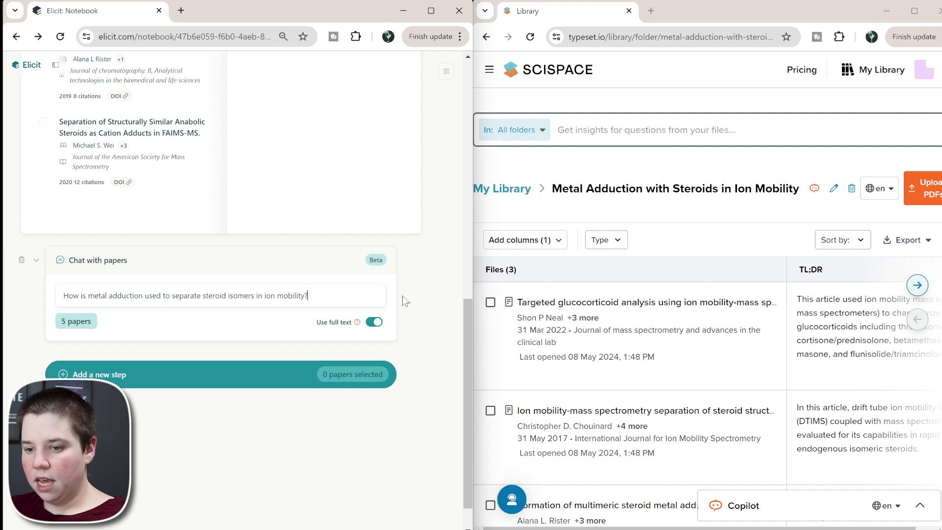
key(Return)
click(735, 241)
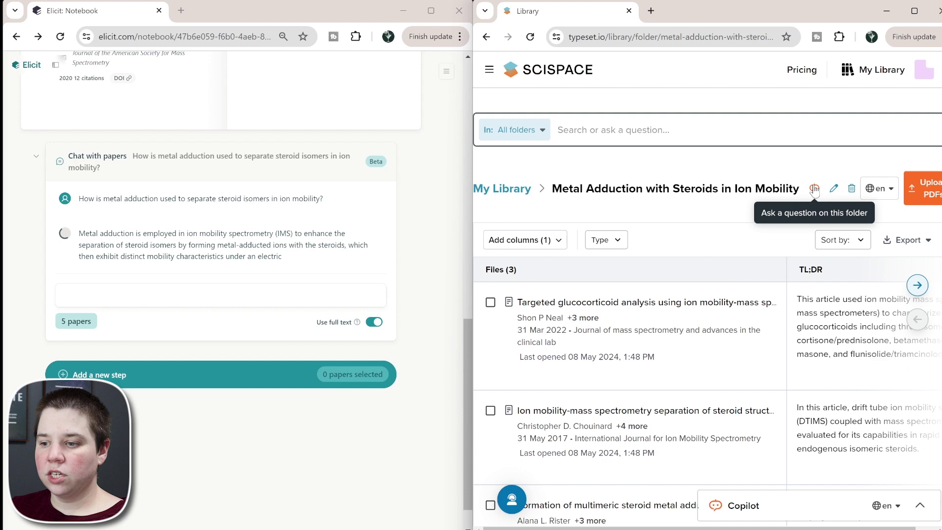
Send the same metal adduction question to SciSpace Copilot for the folder and scroll through both answers.
click(814, 190)
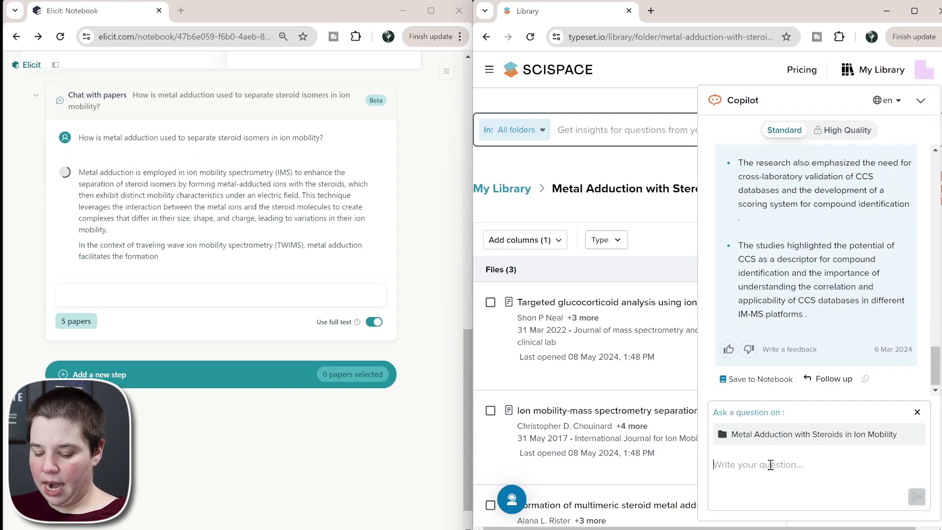
text(How is metal adduction used to separate steroid isomers in ion mobility?)
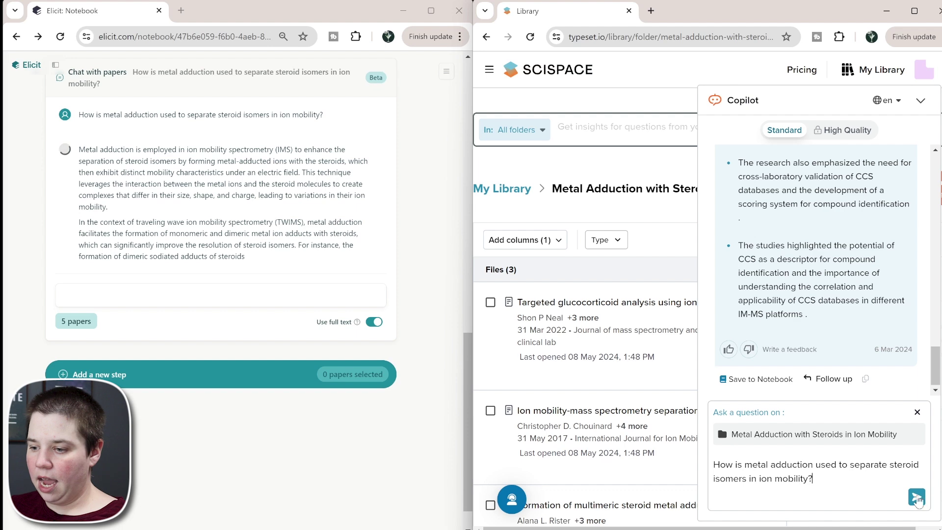
click(917, 498)
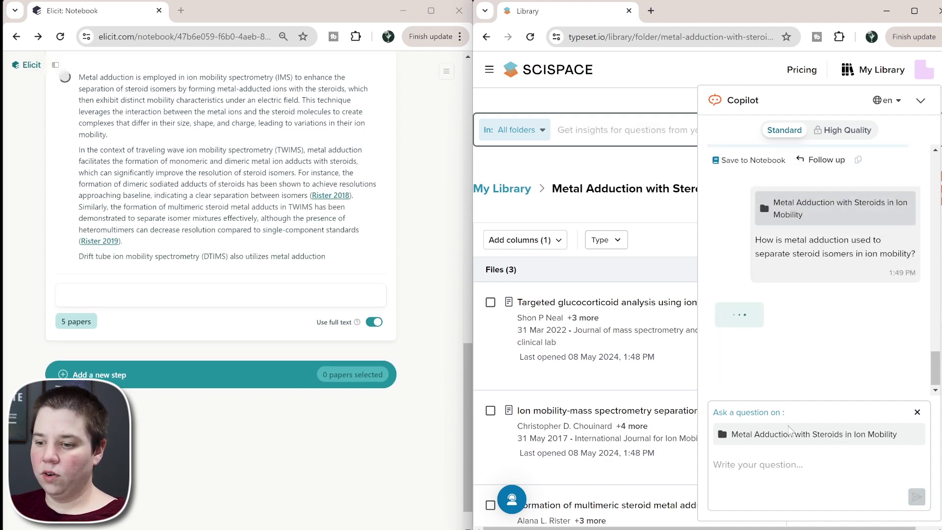
scroll(836, 283, down, 6)
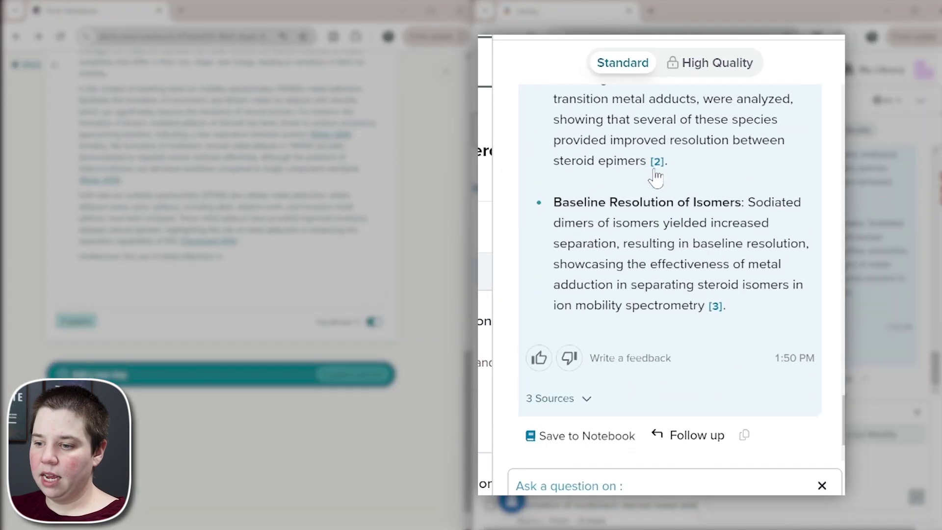
scroll(610, 244, up, 3)
scroll(606, 242, down, 3)
scroll(611, 243, up, 3)
scroll(610, 240, up, 3)
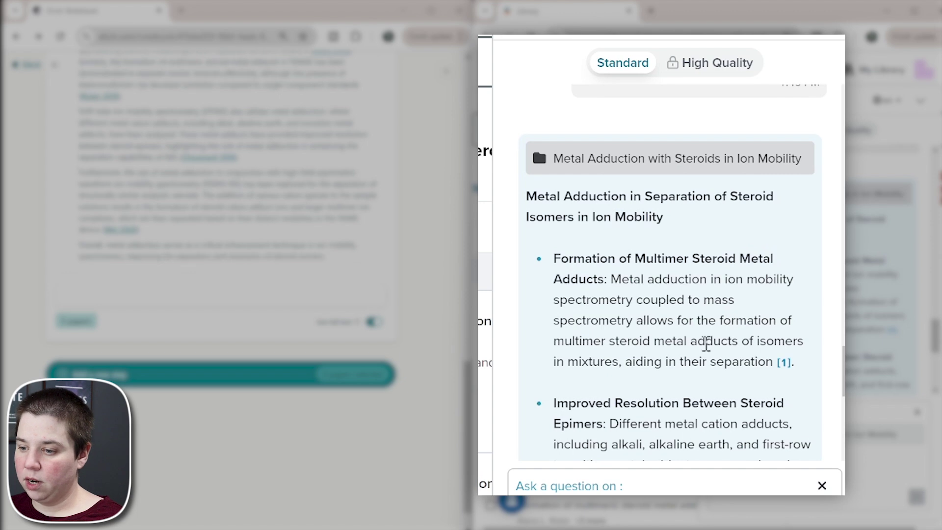
scroll(706, 373, down, 3)
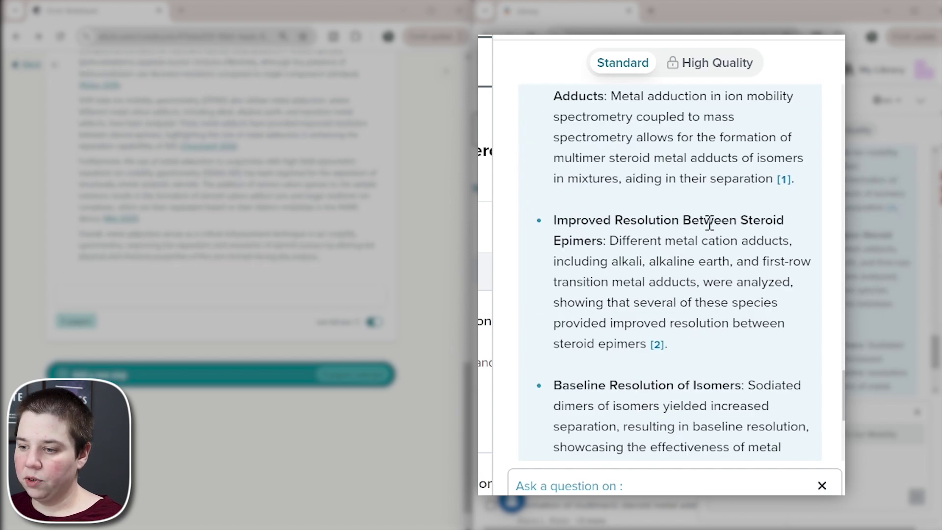
scroll(668, 279, down, 3)
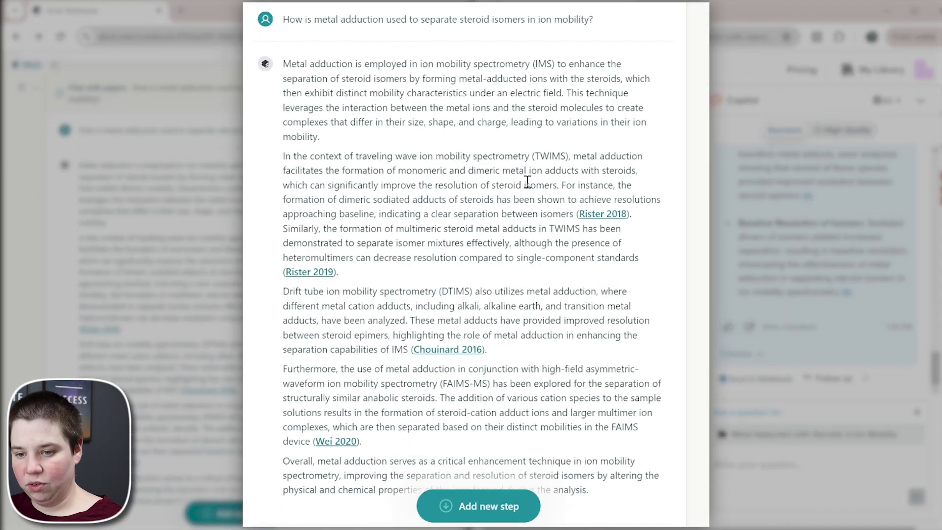
scroll(472, 234, down, 3)
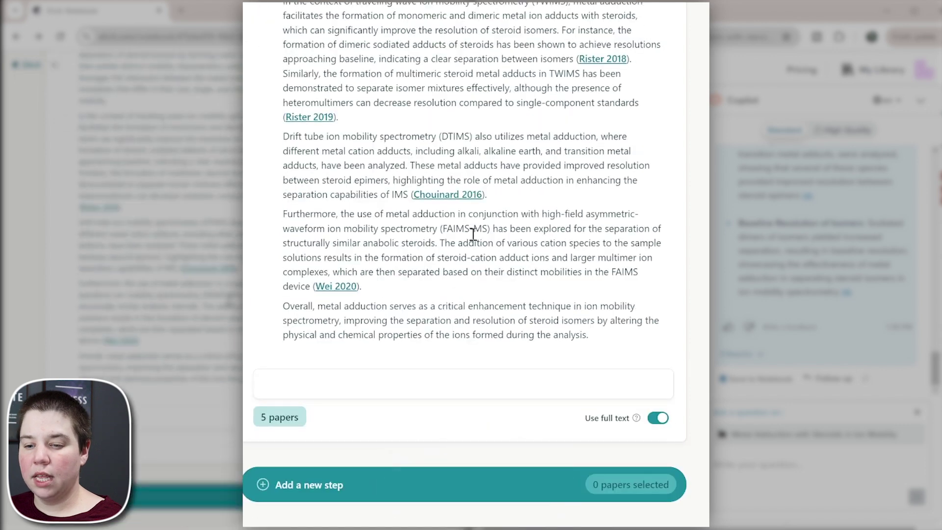
scroll(472, 234, up, 2)
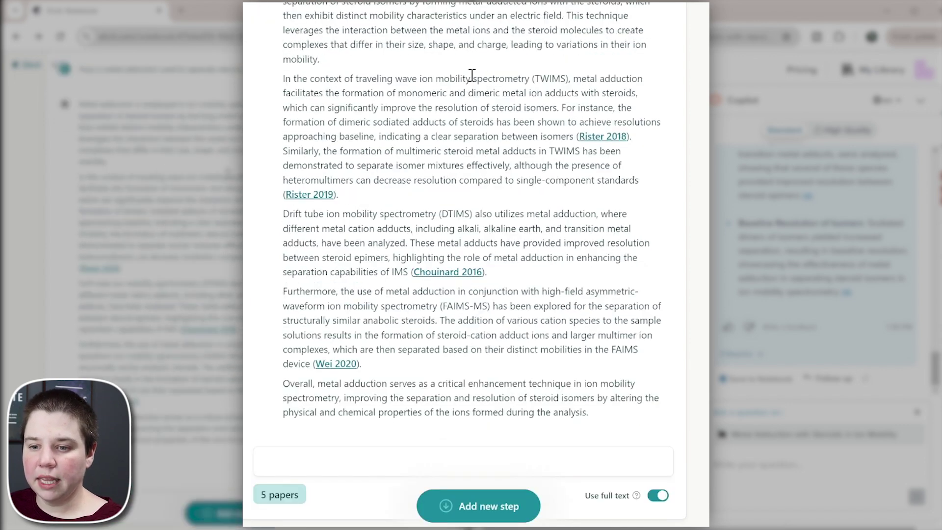
drag(282, 10, 425, 30)
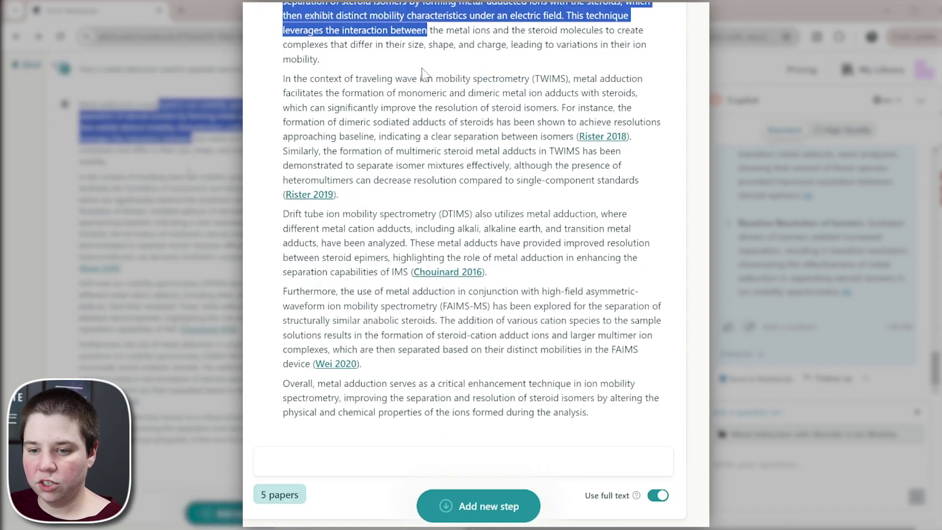
click(423, 74)
drag(349, 79, 283, 78)
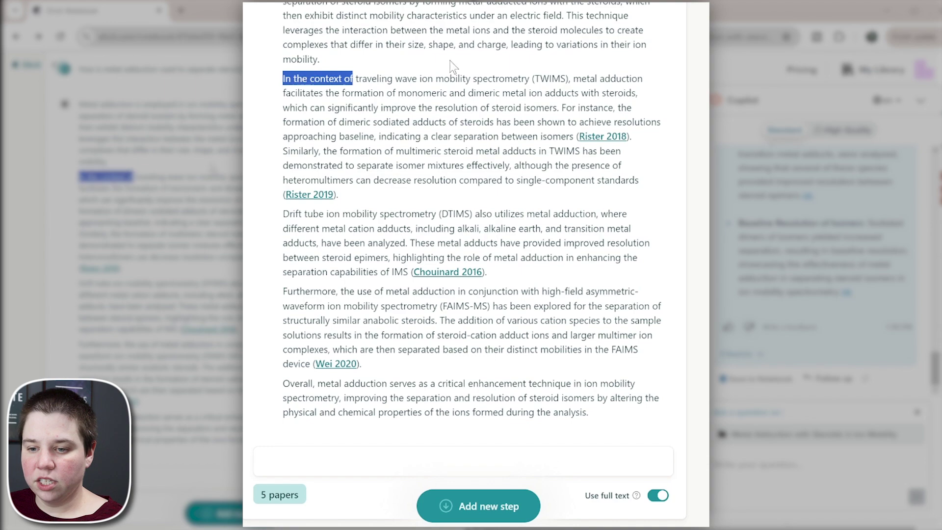
shift+click(573, 78)
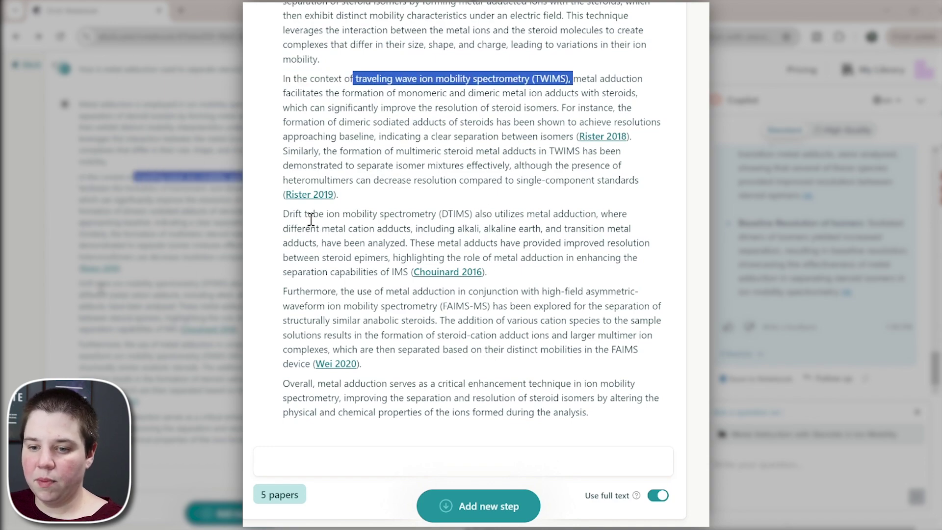
drag(305, 215, 476, 219)
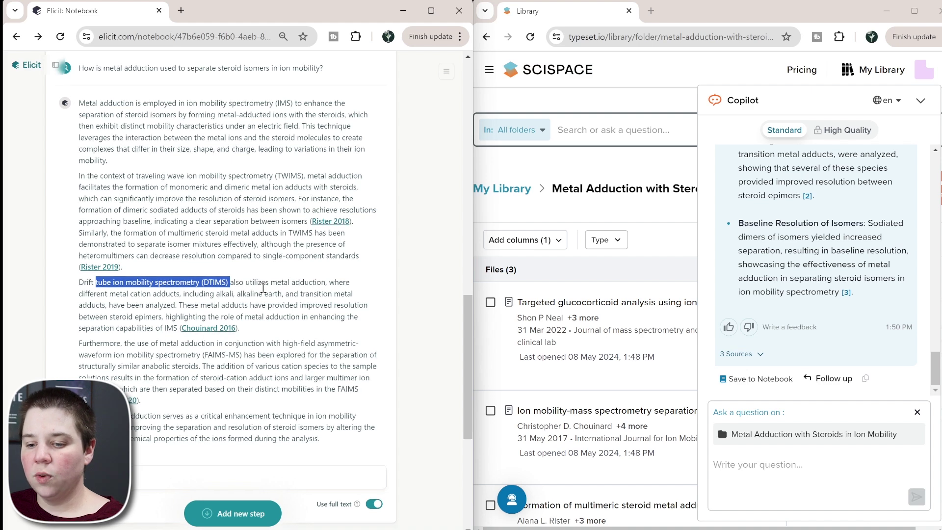
scroll(263, 288, down, 4)
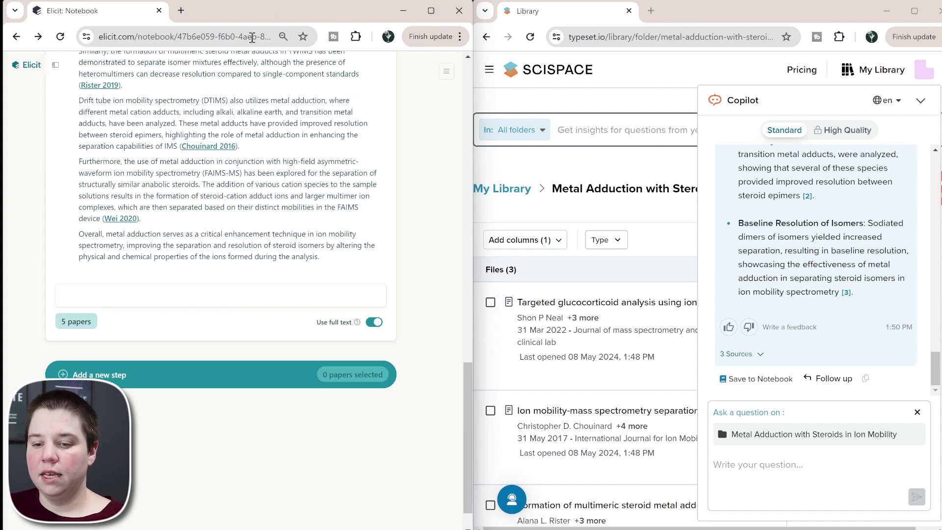
Add an 'Extract data from uploaded papers' step to the notebook and open its Upload Papers dialog.
scroll(198, 219, up, 10)
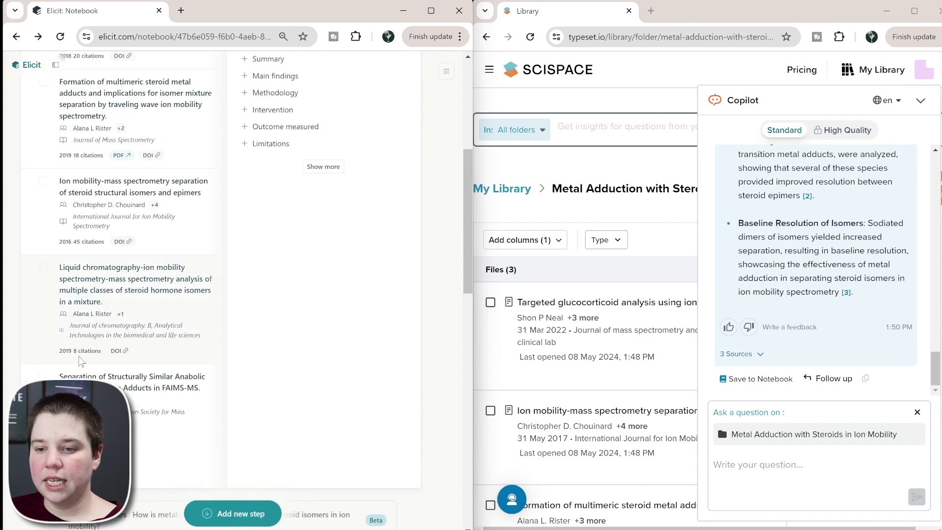
scroll(215, 142, up, 5)
scroll(344, 182, down, 2)
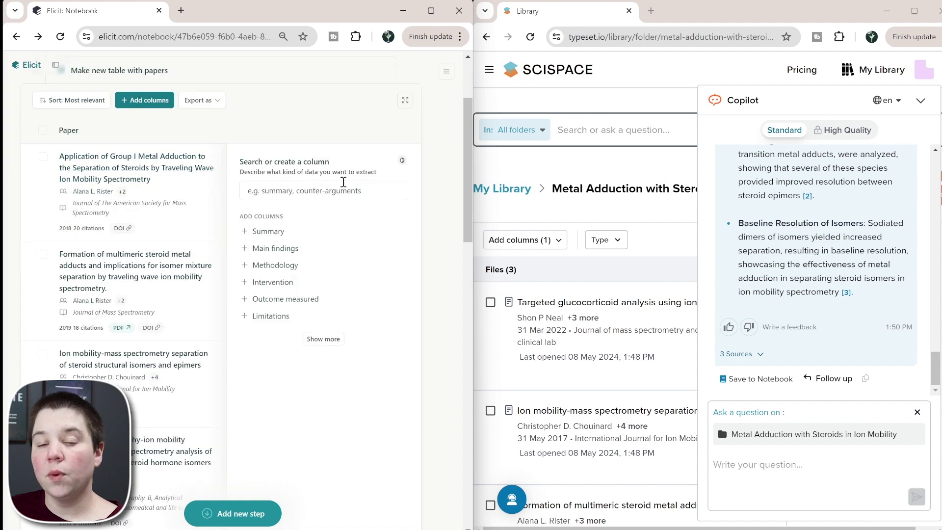
scroll(343, 182, up, 2)
scroll(333, 176, down, 15)
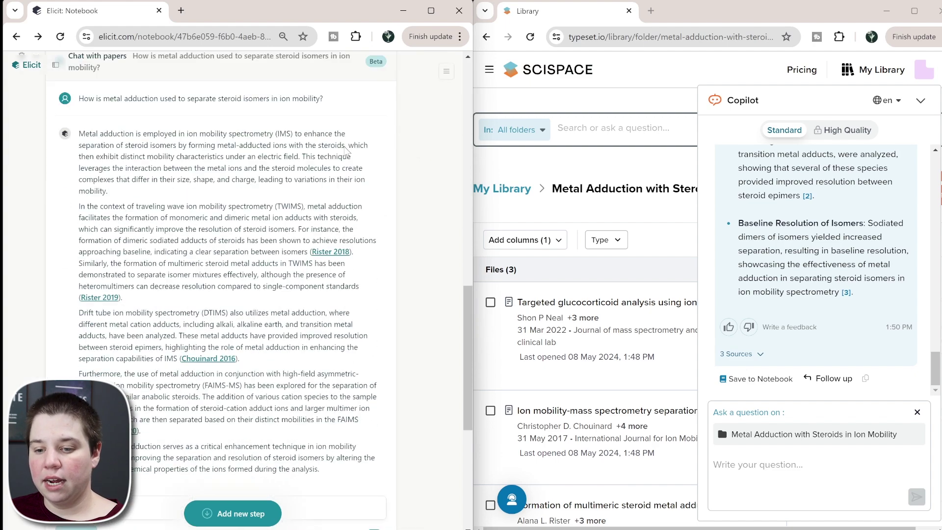
click(130, 336)
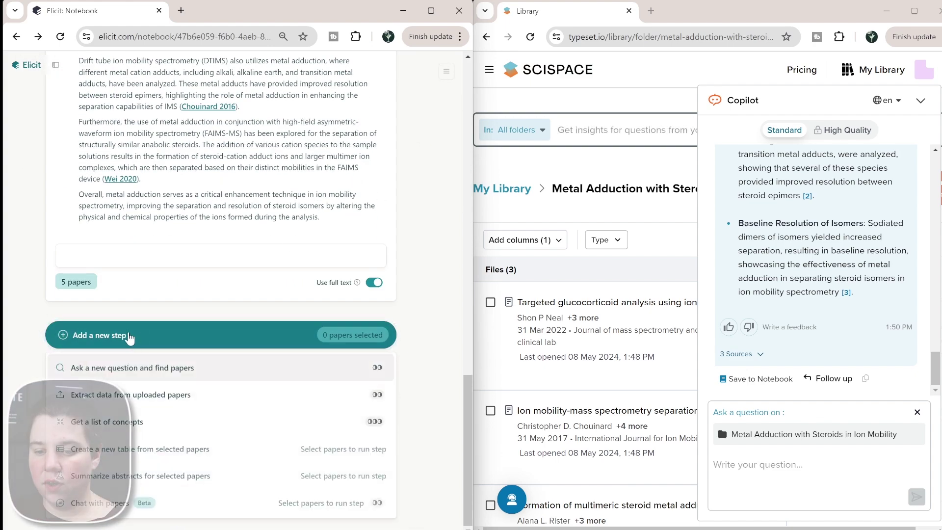
click(139, 402)
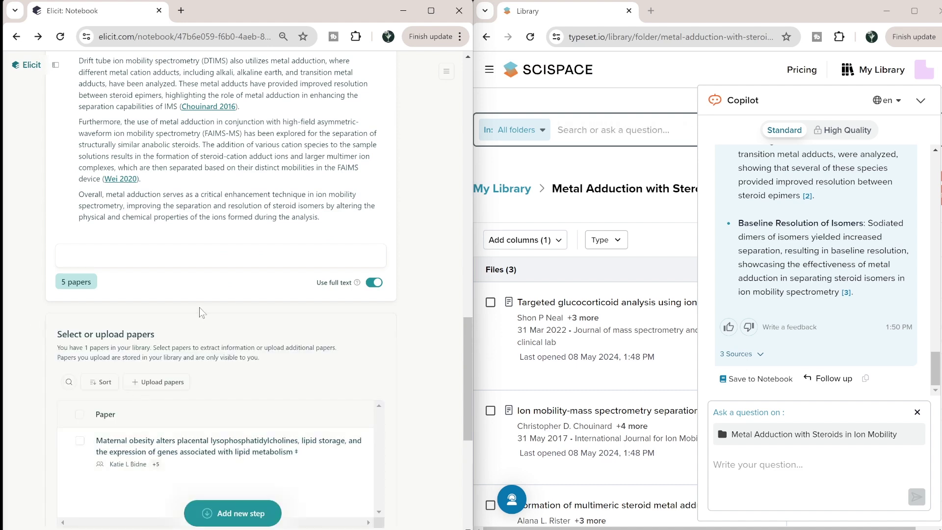
scroll(183, 175, up, 2)
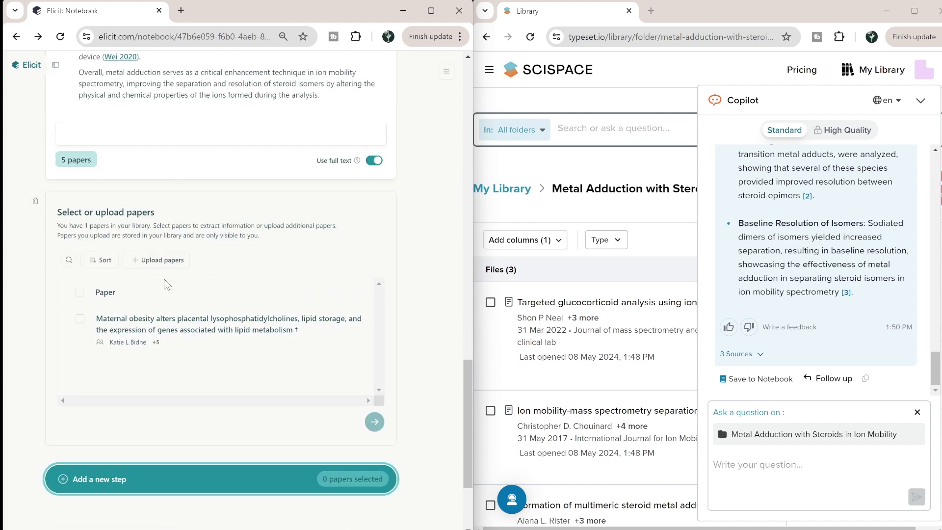
click(156, 265)
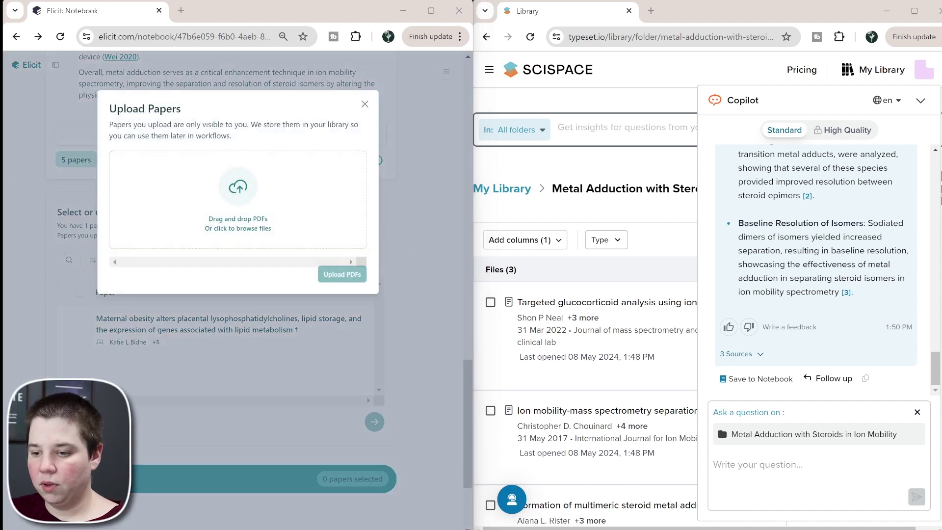
Drag the 2018 Rister et al. PDF from File Explorer into Elicit, upload it, and select it.
key(alt+Tab)
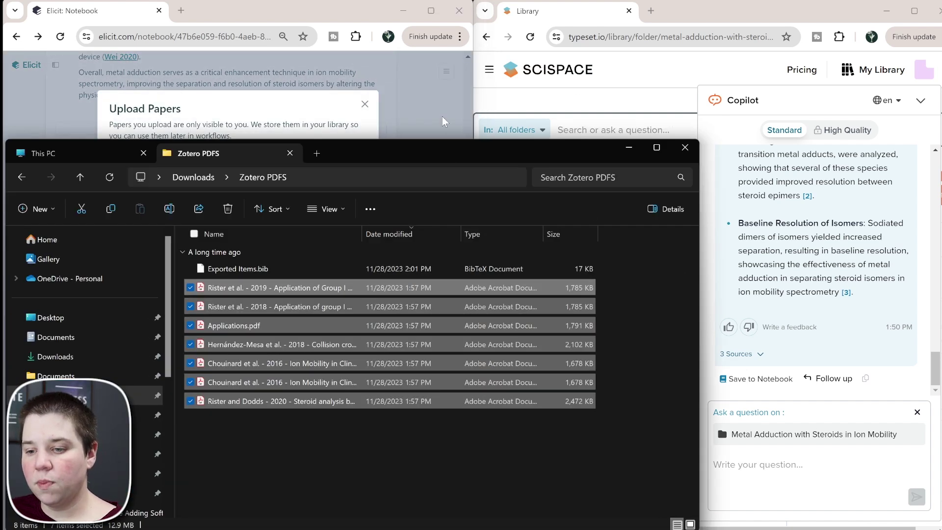
drag(353, 154, 941, 142)
key(alt+Tab)
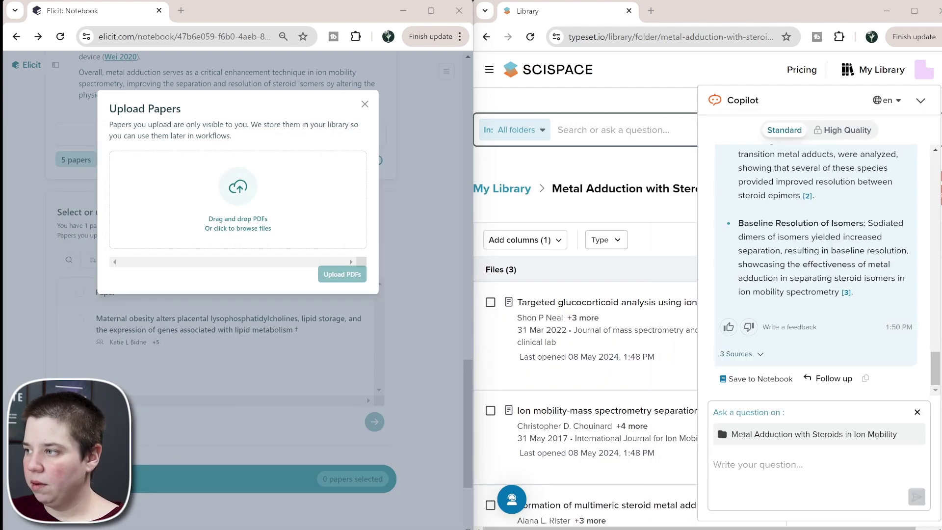
drag(932, 299, 263, 186)
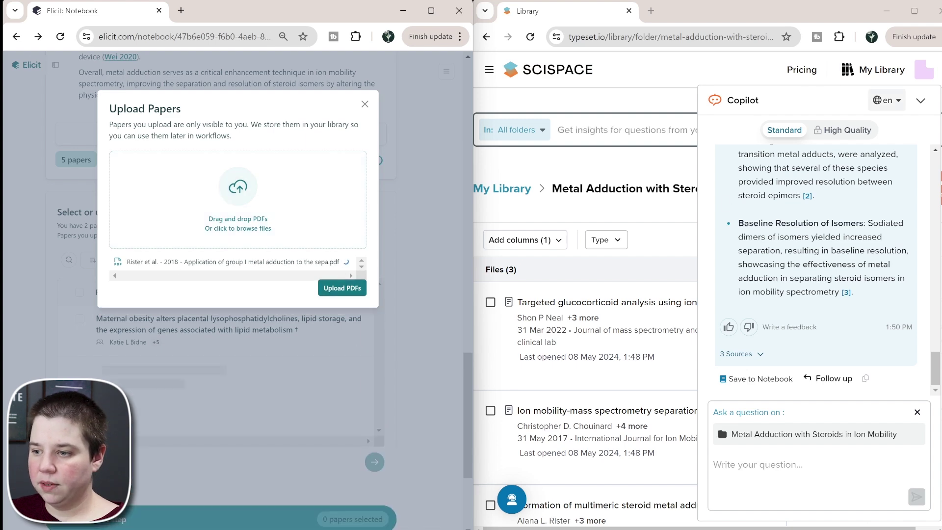
click(651, 203)
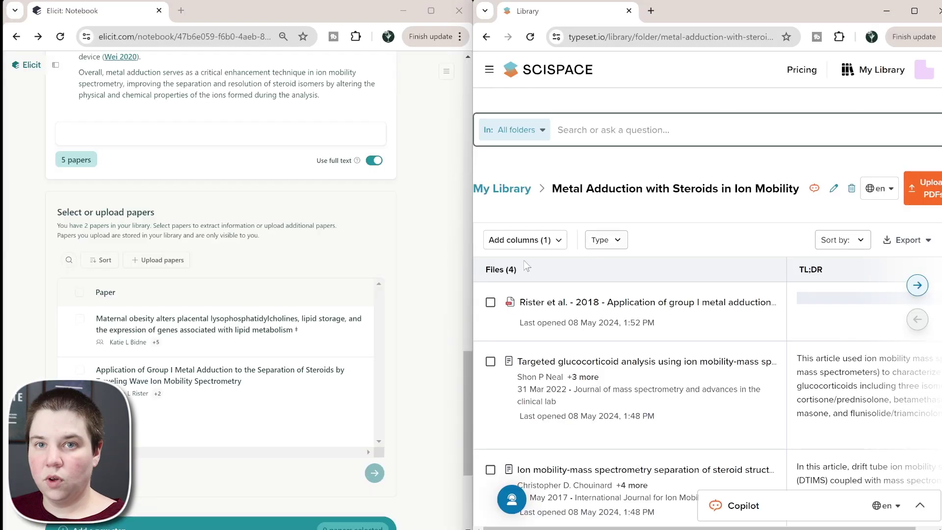
click(80, 369)
Start extraction on the paper and add Summarized Abstract, Results and Methods Used columns in SciSpace.
click(375, 473)
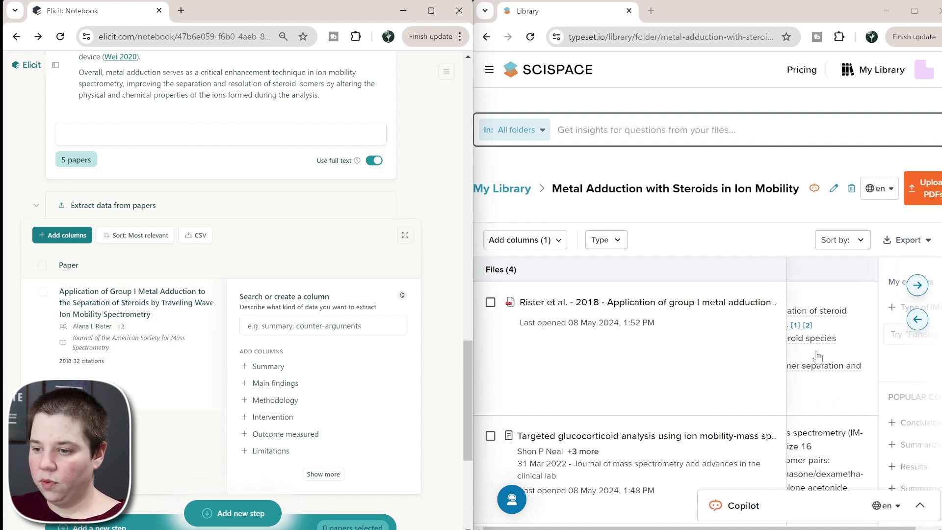
scroll(817, 357, right, 3)
scroll(817, 357, down, 1)
scroll(817, 357, down, 1)
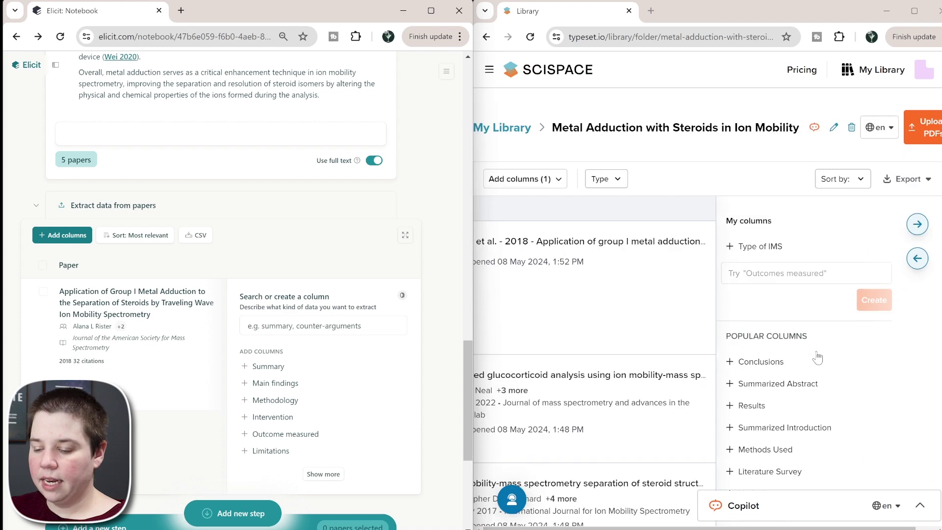
scroll(849, 373, down, 3)
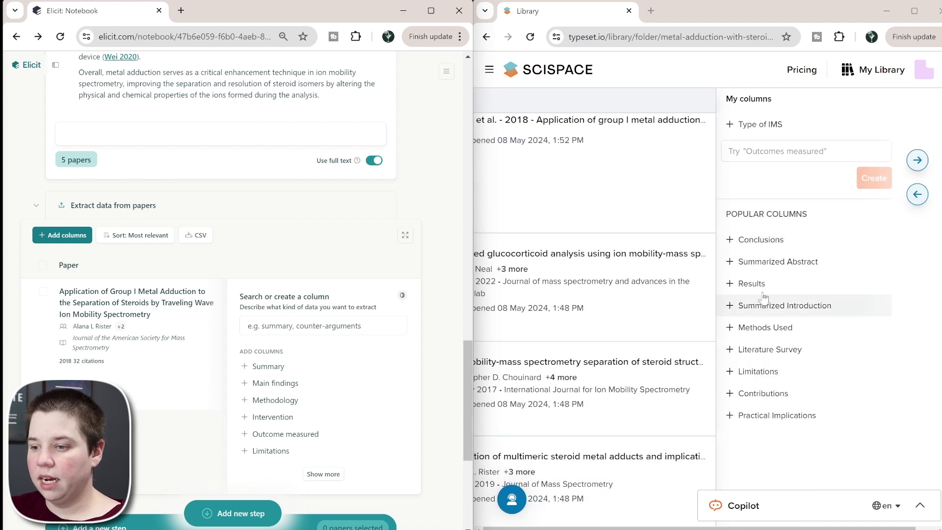
click(736, 261)
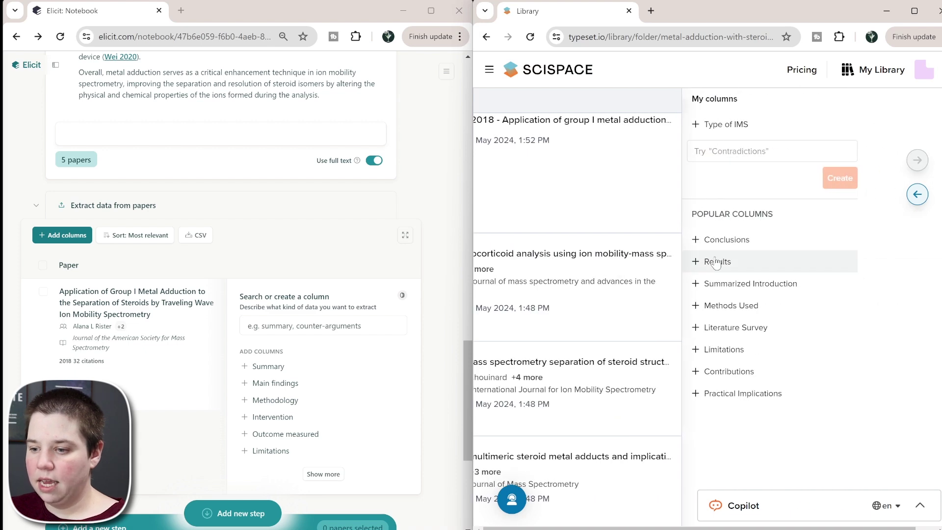
click(716, 261)
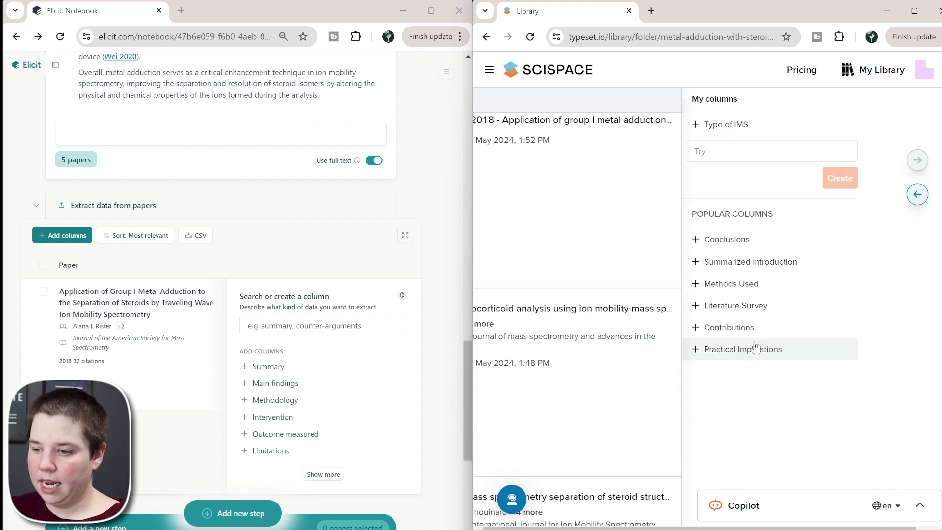
click(756, 287)
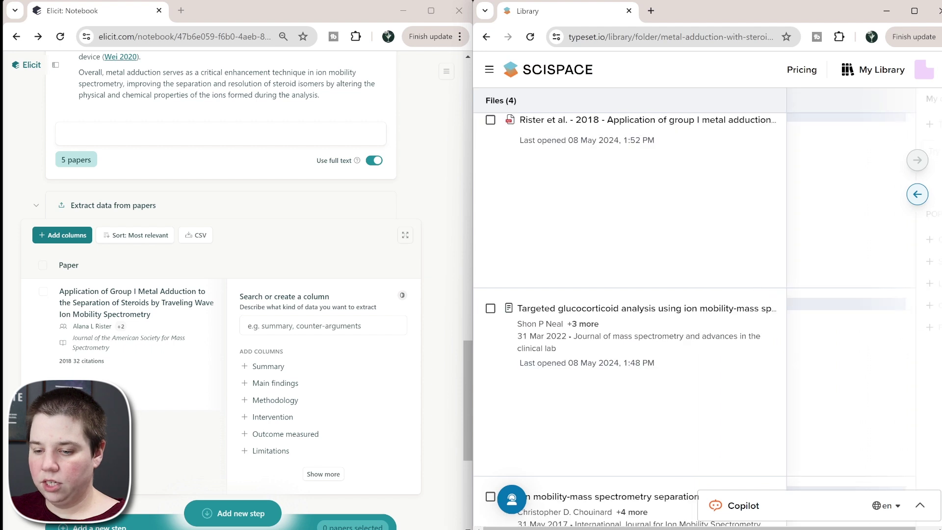
Add Summary, Main findings and Limitations columns to Elicit's extraction table.
click(249, 366)
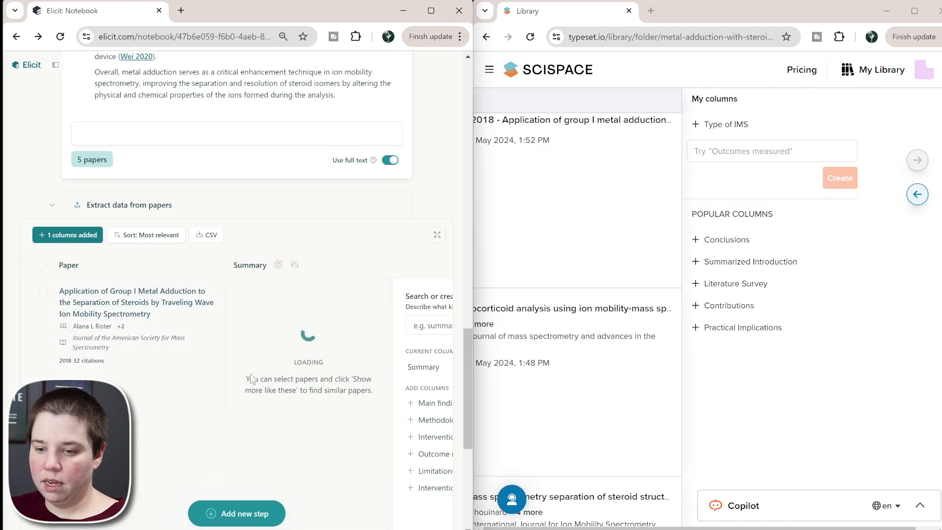
click(426, 402)
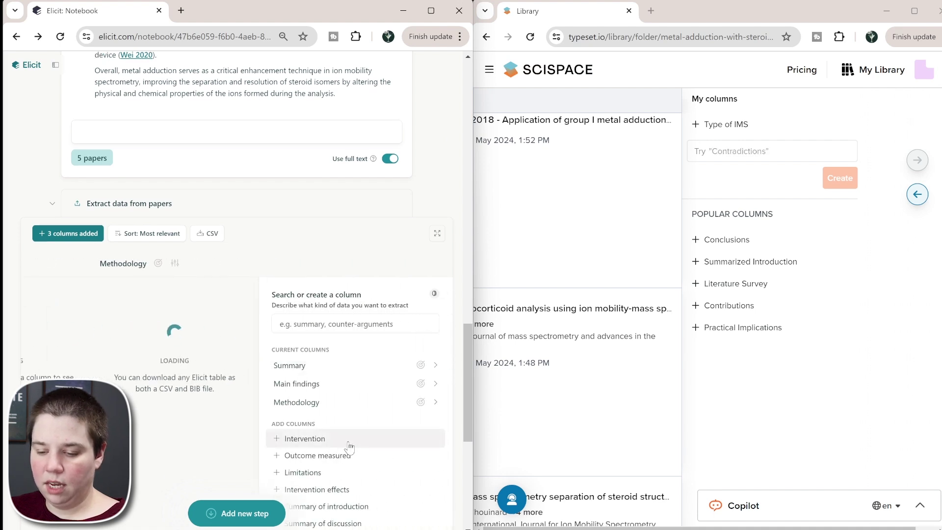
click(344, 472)
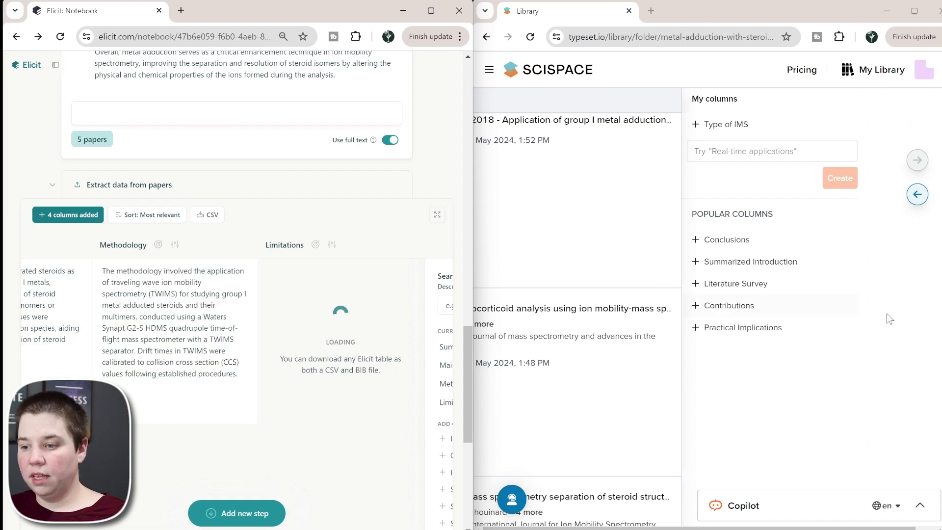
click(575, 252)
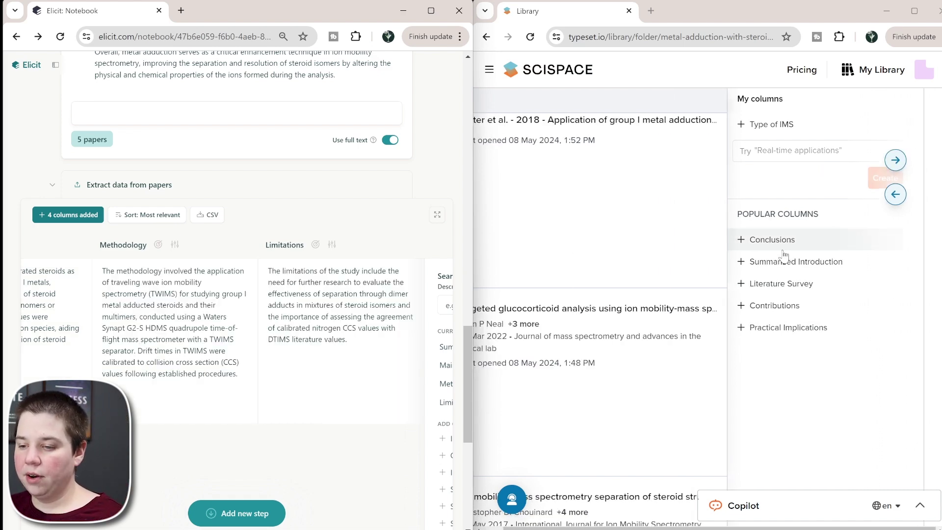
scroll(784, 256, left, 10)
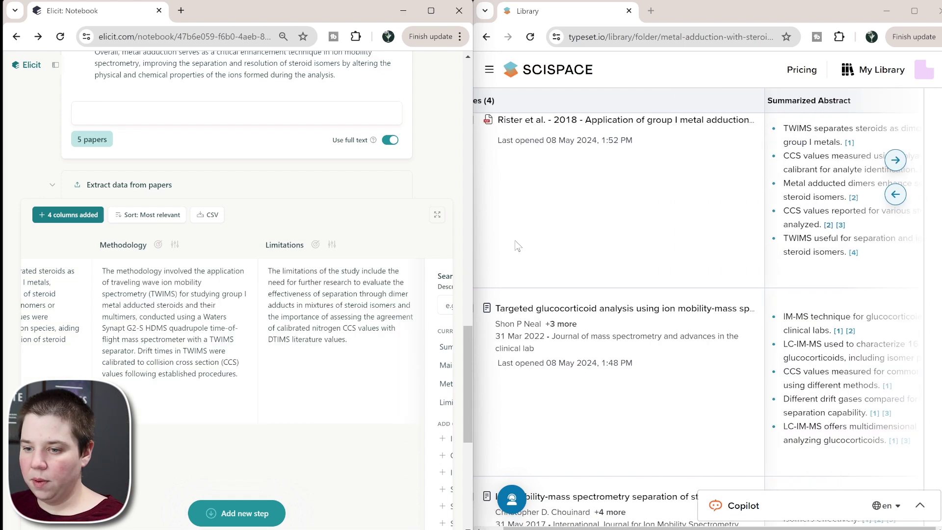
Compare SciSpace's Results column with Elicit's Main findings for the Rister paper.
click(723, 108)
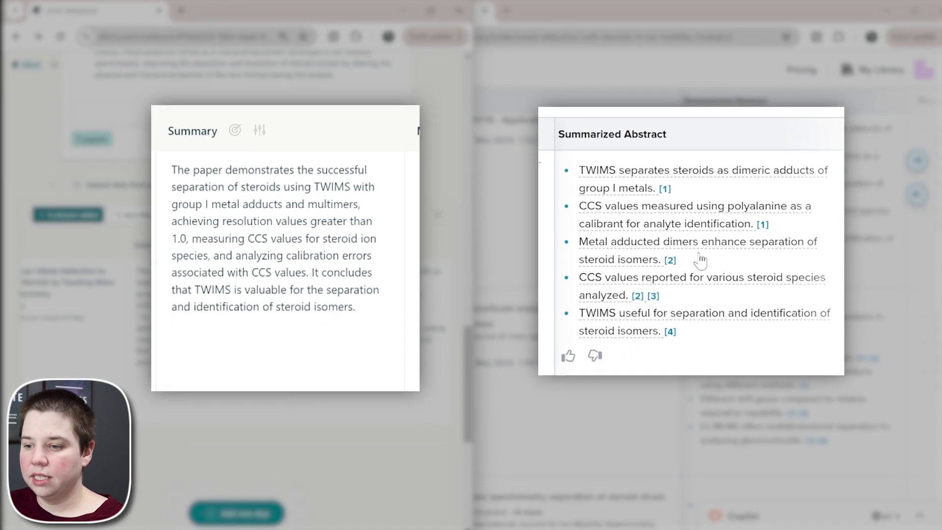
mouse_move(770, 198)
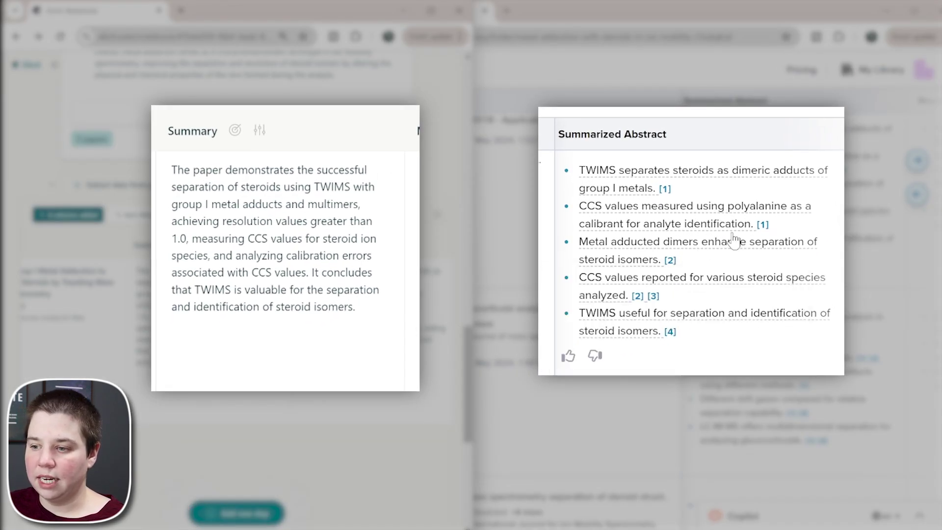
mouse_move(762, 225)
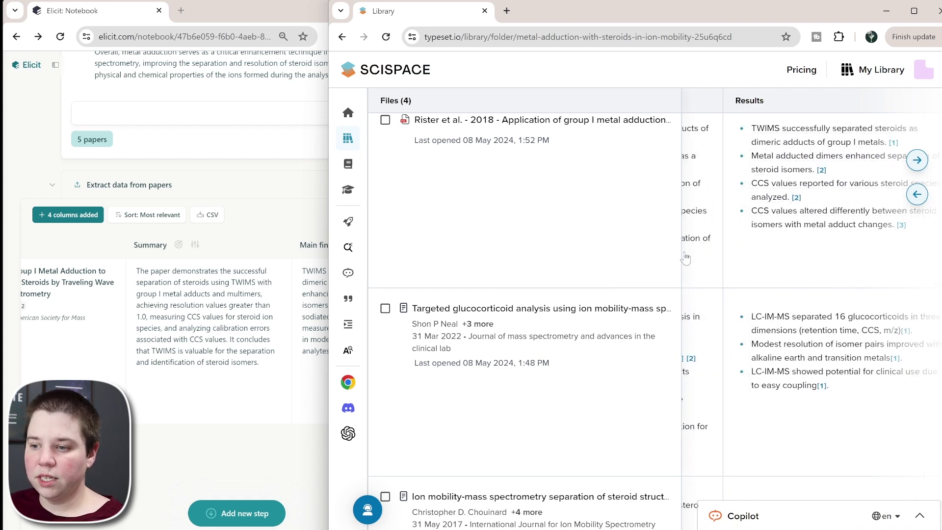
scroll(773, 176, right, 2)
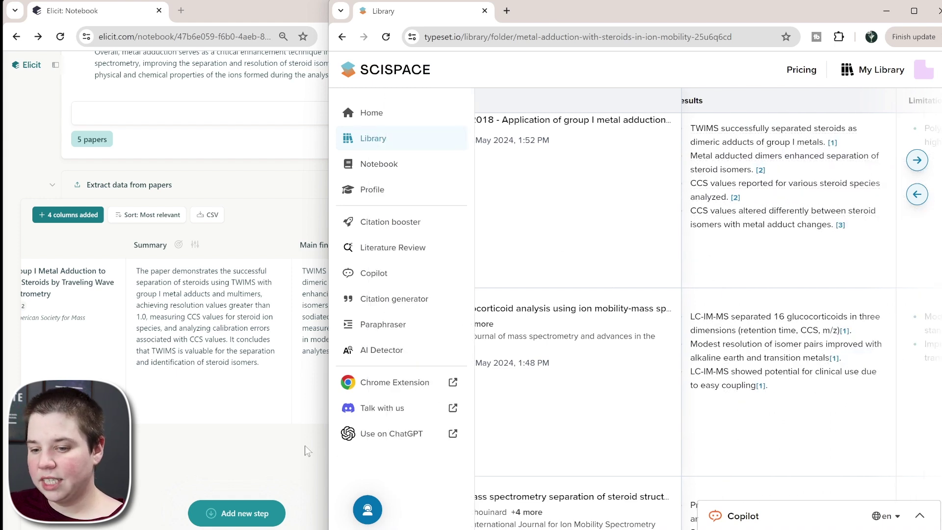
click(256, 463)
scroll(342, 338, right, 2)
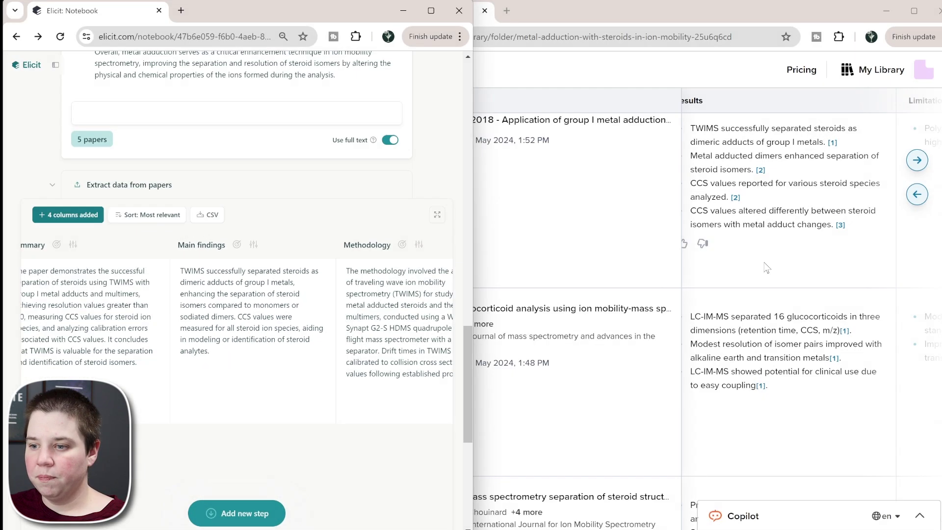
click(766, 267)
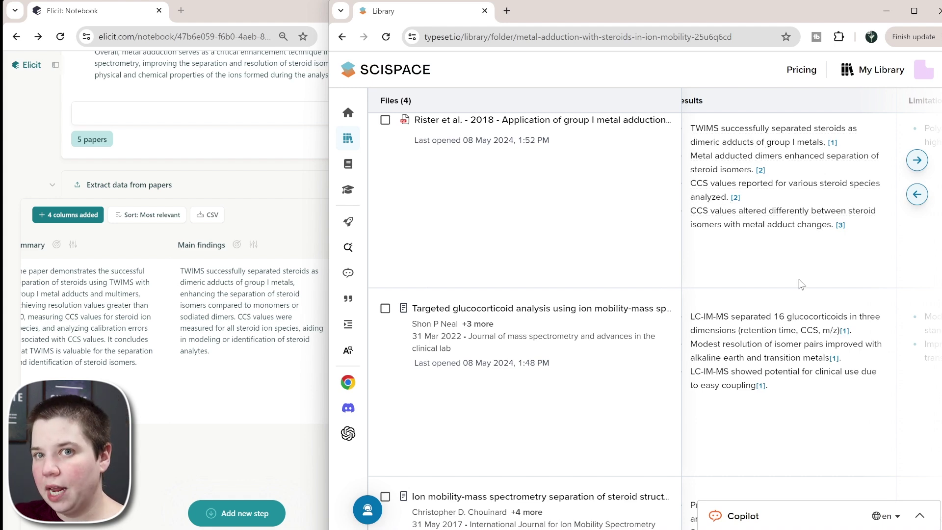
scroll(800, 284, right, 3)
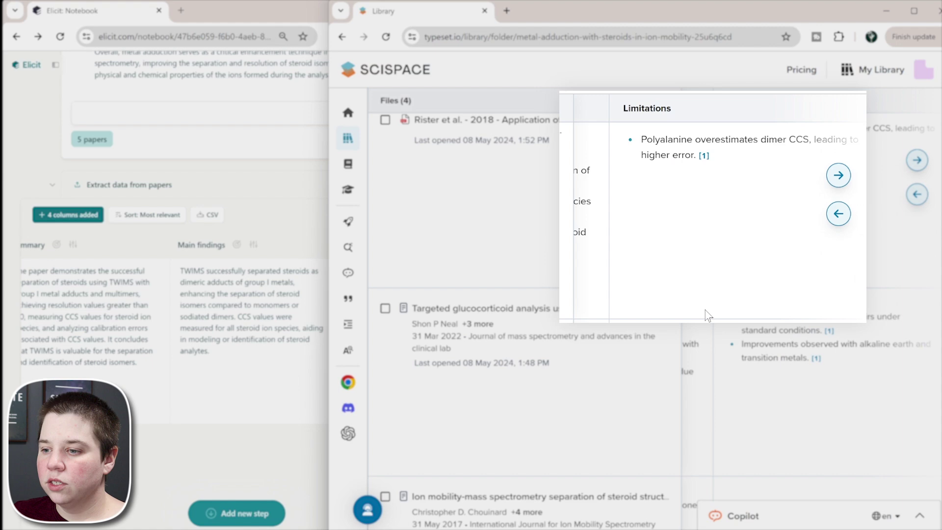
scroll(427, 407, left, 2)
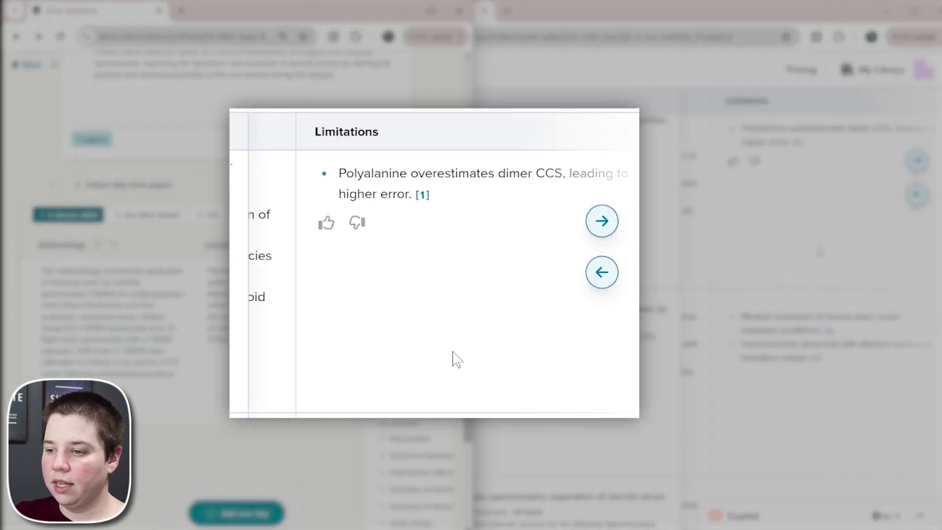
scroll(456, 360, right, 2)
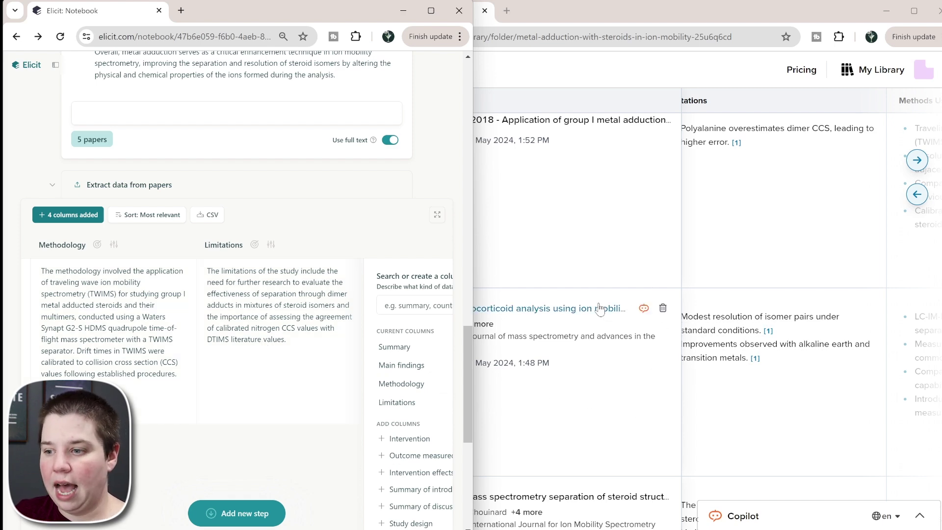
scroll(723, 255, up, 3)
scroll(723, 254, right, 2)
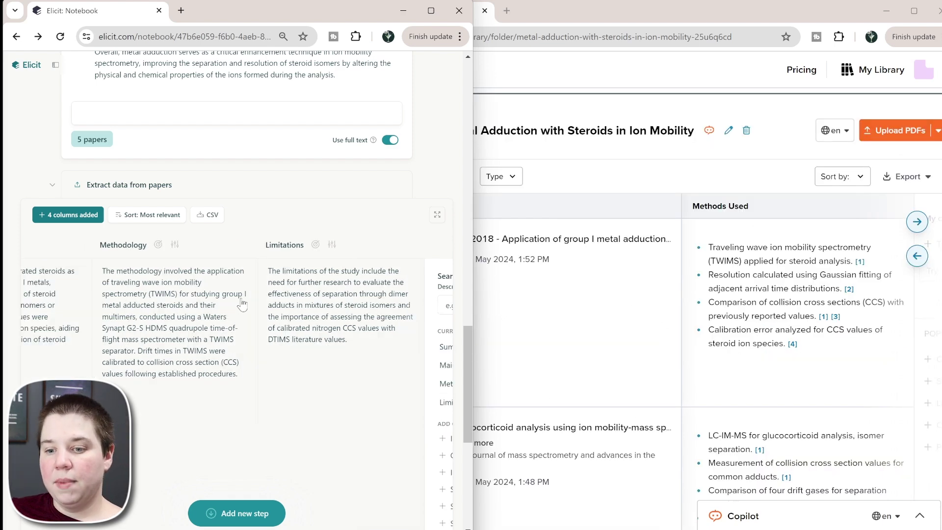